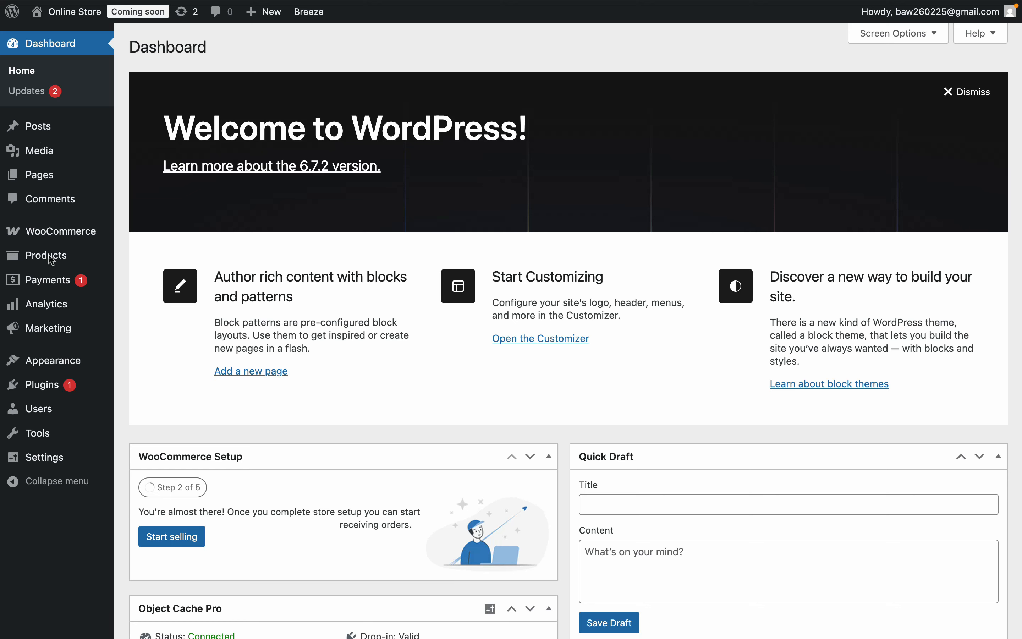
# - Add a new product named T-Shirt with a full description and a short description for a men's fitted t-shirt
pyautogui.moveTo(50, 259)
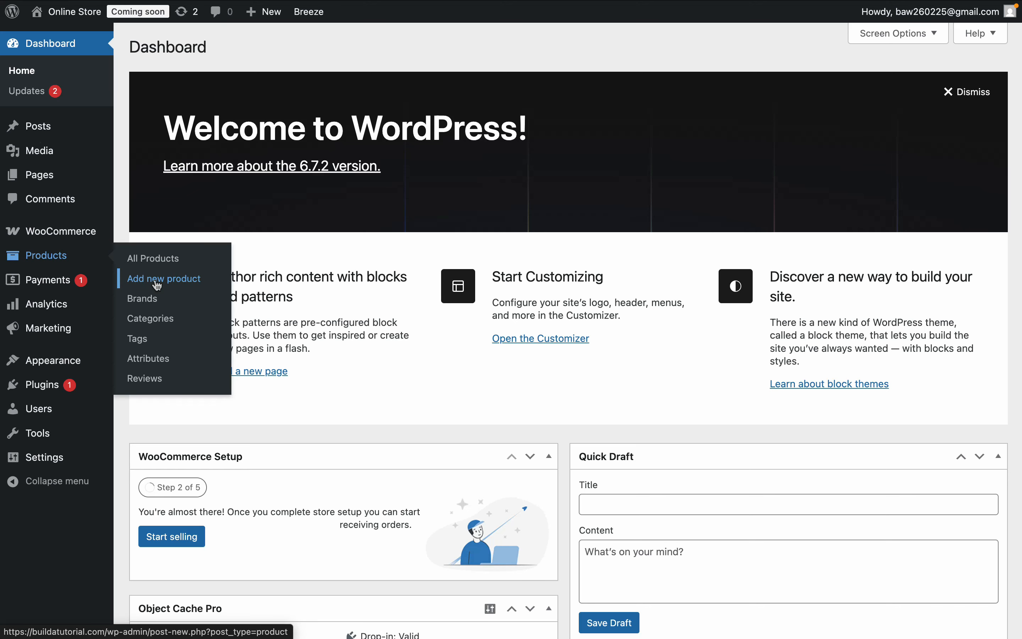
pyautogui.click(158, 280)
pyautogui.click(231, 325)
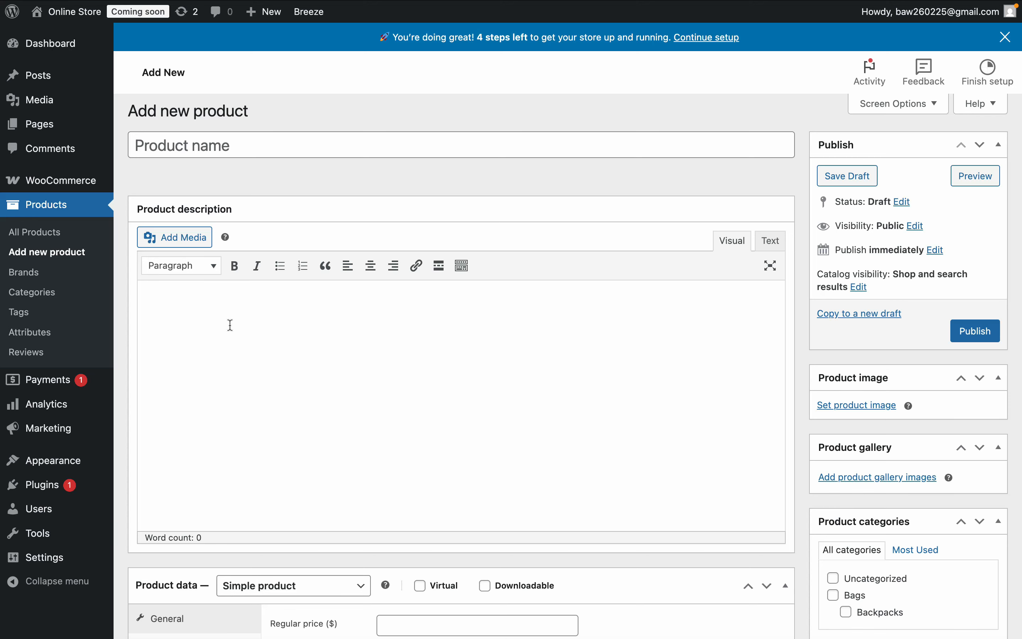
pyautogui.scroll(-15, 231, 325)
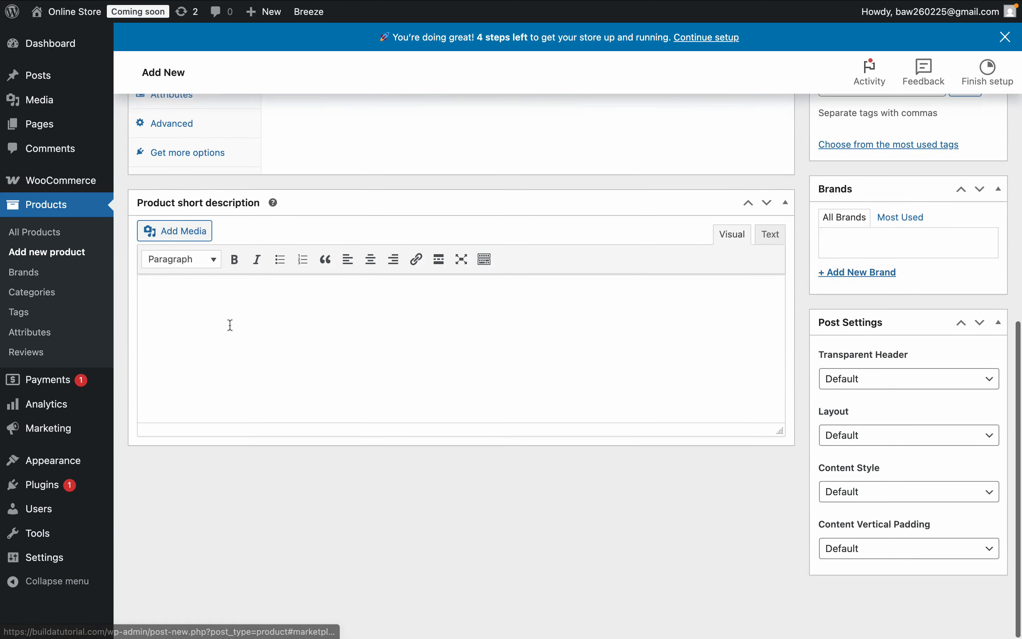
pyautogui.click(246, 316)
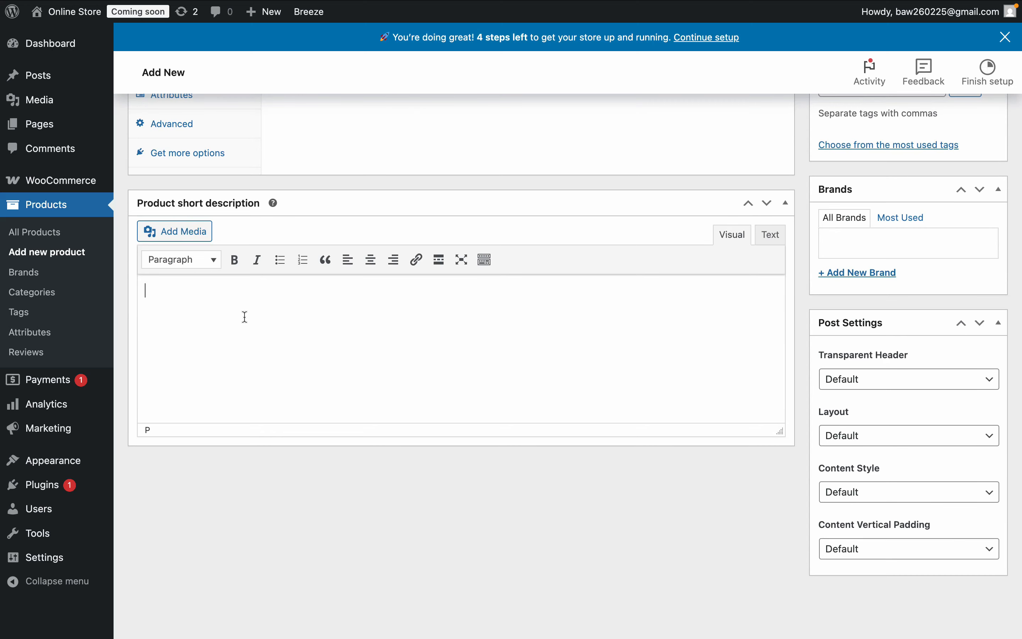
pyautogui.scroll(15, 246, 317)
pyautogui.click(213, 146)
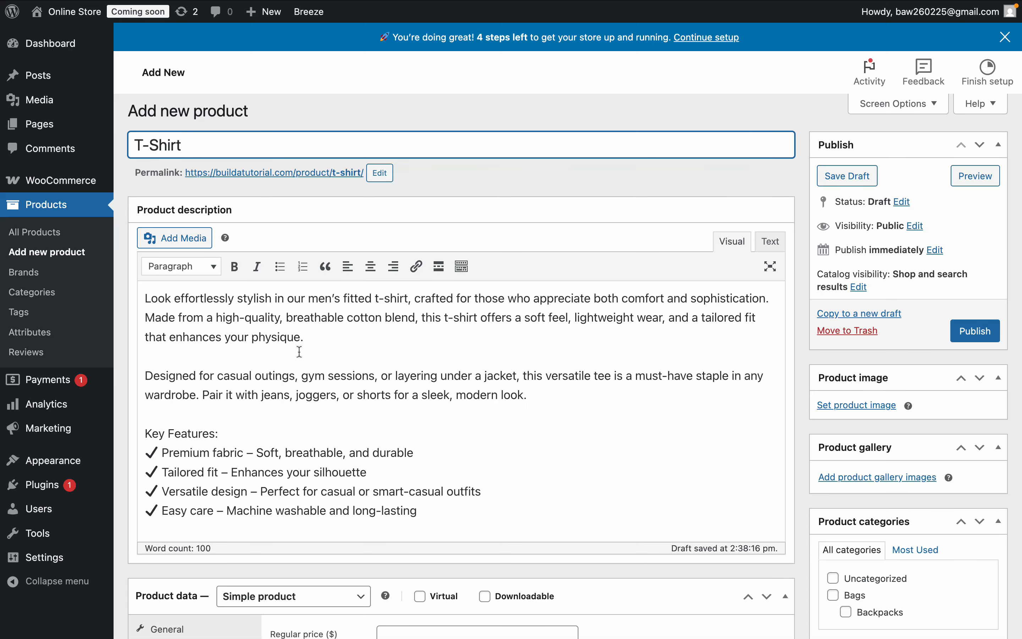
# - Save the T-Shirt product as a draft
pyautogui.scroll(-6, 300, 351)
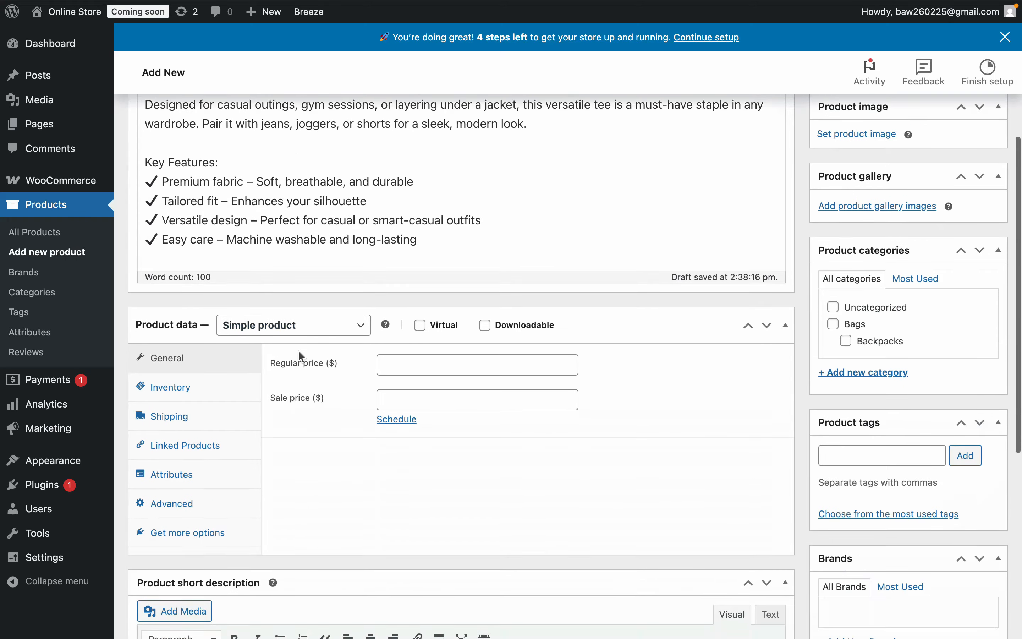
pyautogui.scroll(-8, 299, 352)
pyautogui.scroll(14, 299, 352)
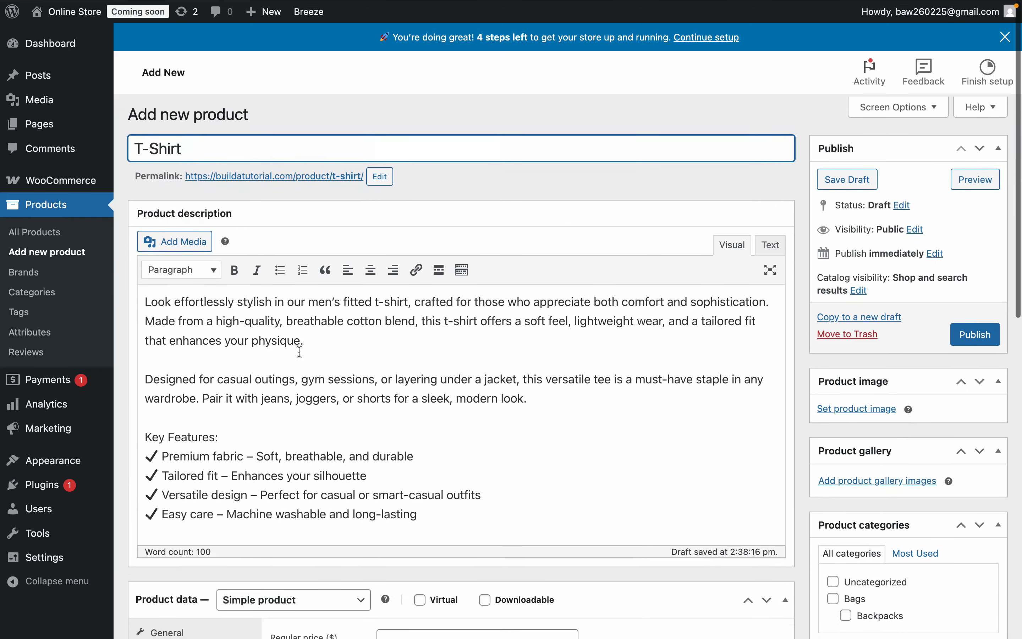
pyautogui.click(853, 177)
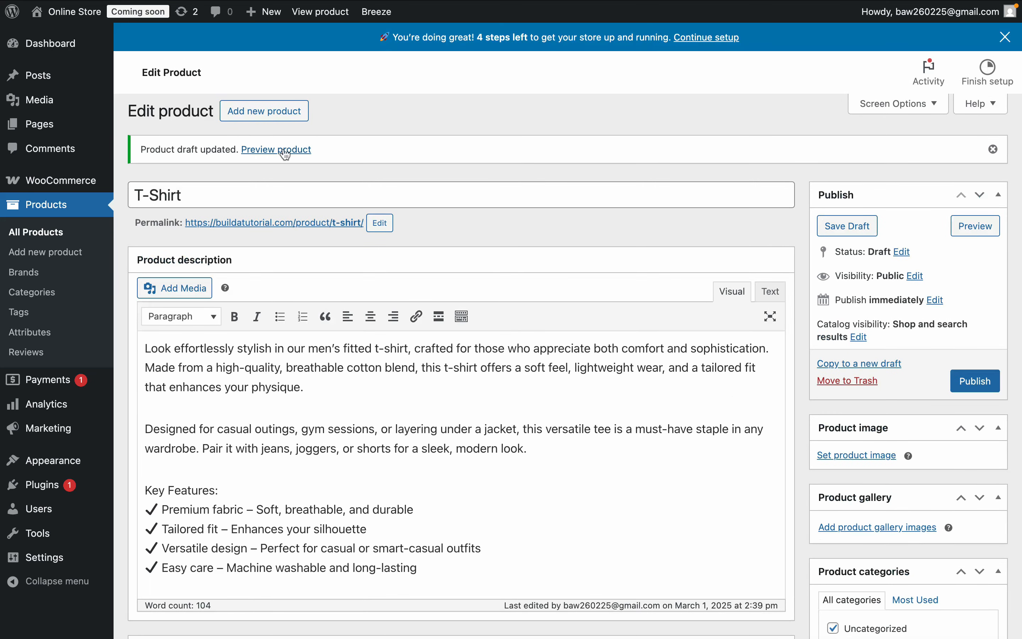
# - Preview the draft product and examine where its short description and full description appear on the product page
pyautogui.click(286, 154)
pyautogui.moveTo(616, 179); pyautogui.dragTo(680, 257)
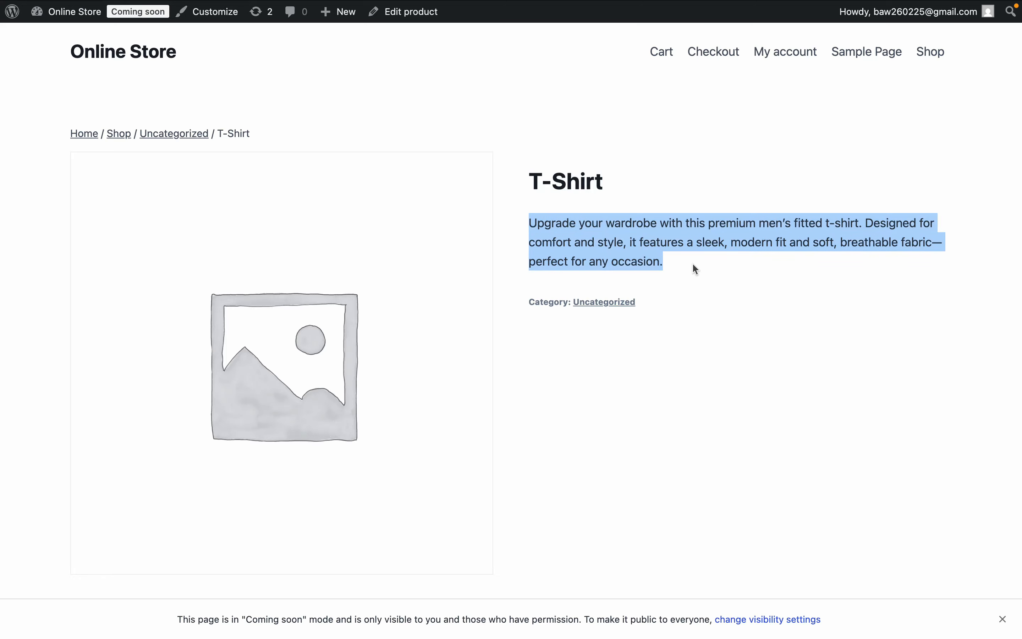
pyautogui.scroll(-10, 693, 262)
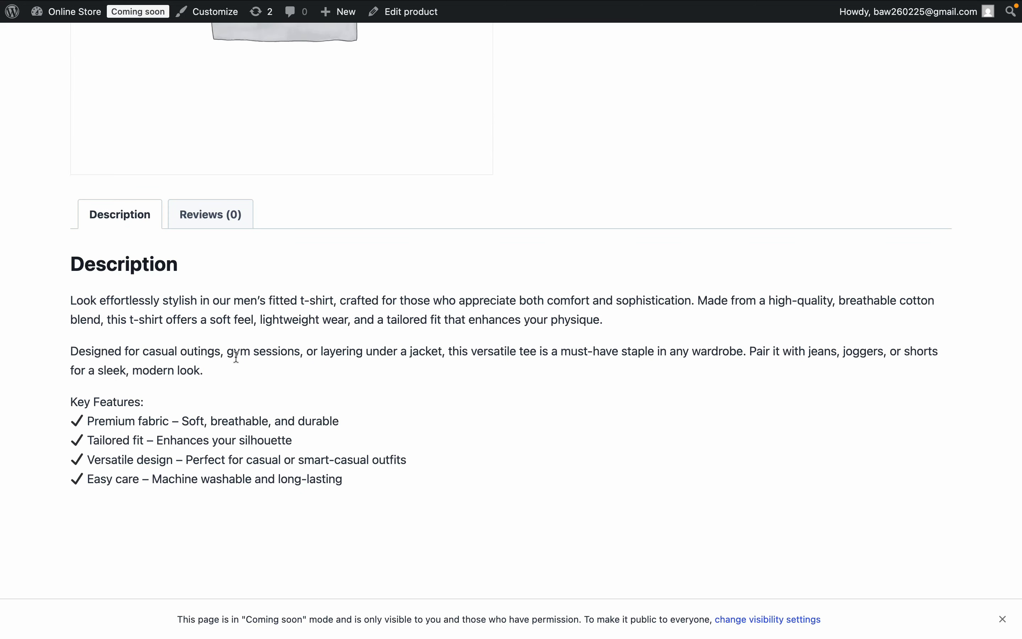
pyautogui.moveTo(410, 500); pyautogui.dragTo(71, 351)
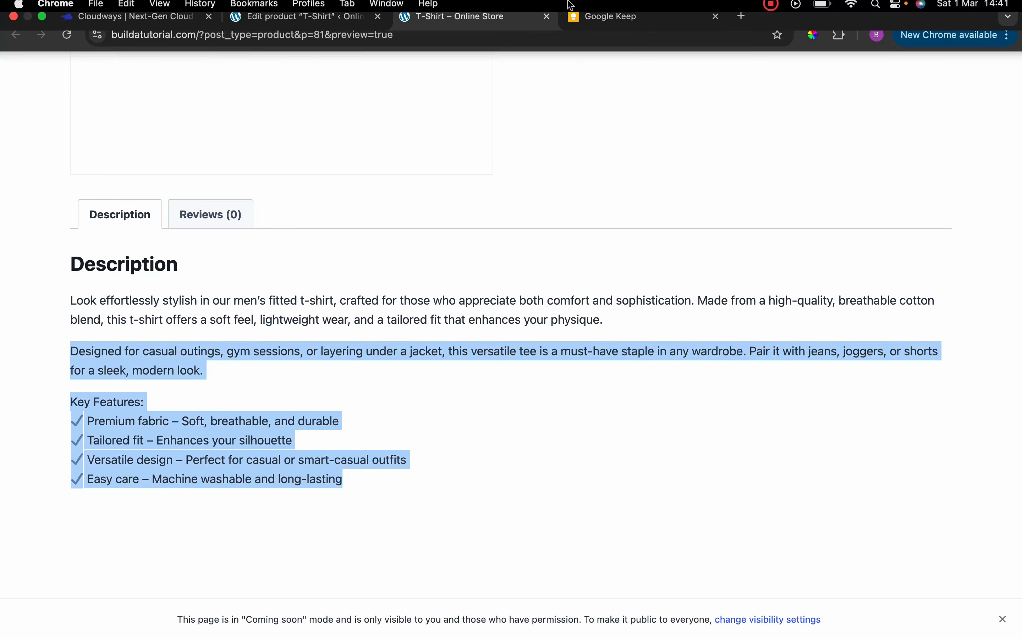
# - Return to the T-Shirt product editor and set the product type to Variable product
pyautogui.click(289, 38)
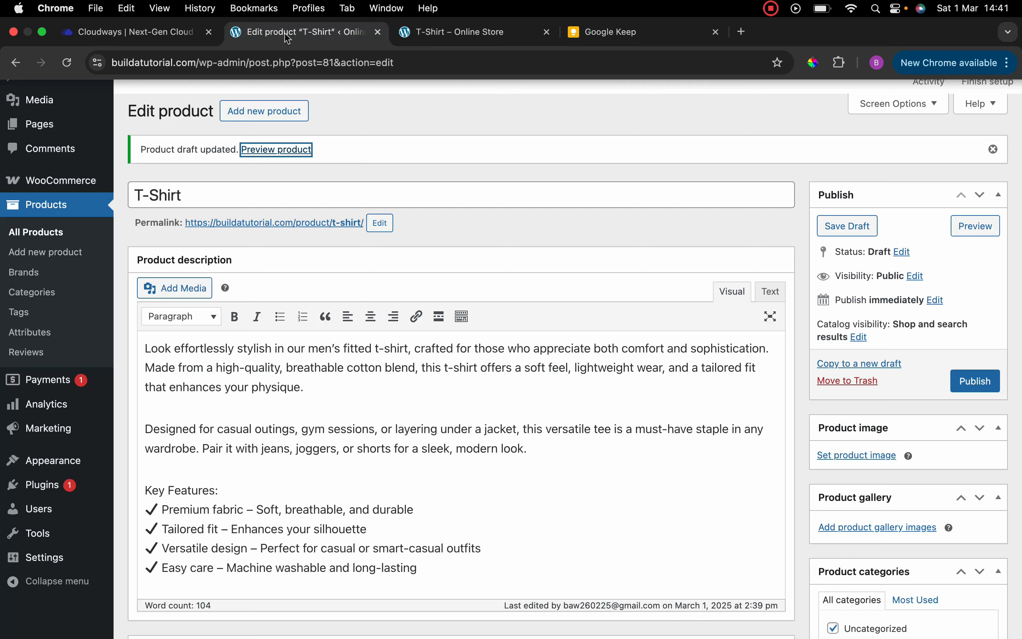
pyautogui.scroll(-3, 398, 372)
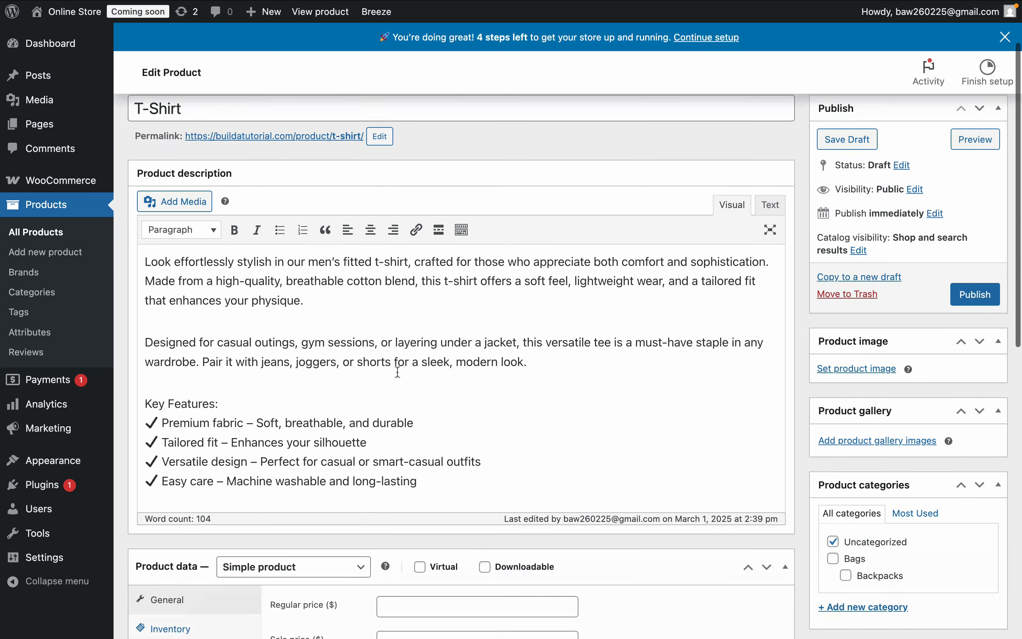
pyautogui.scroll(-8, 397, 372)
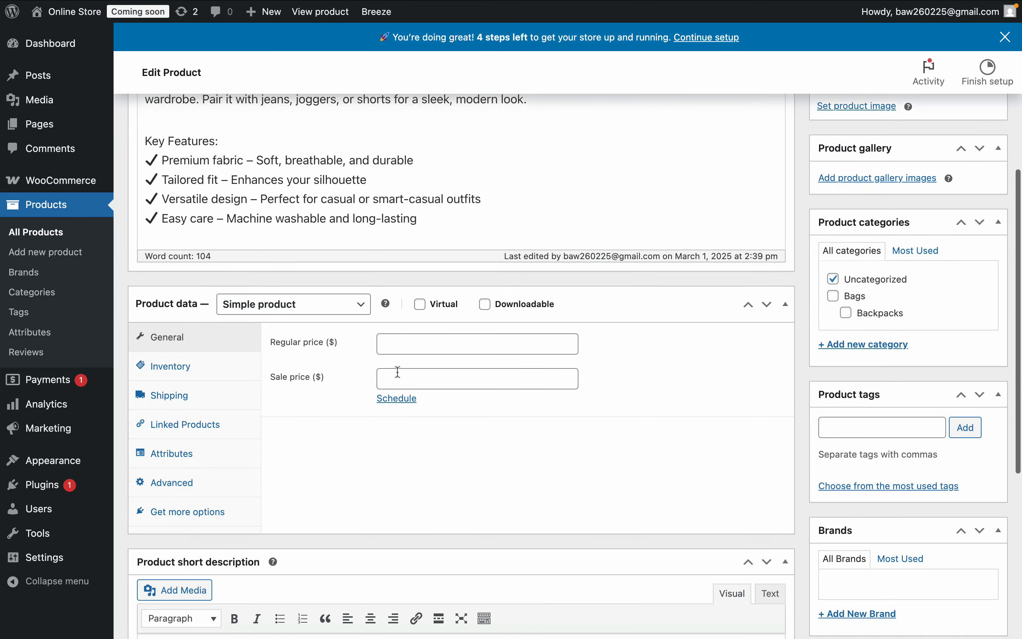
pyautogui.scroll(-1, 397, 370)
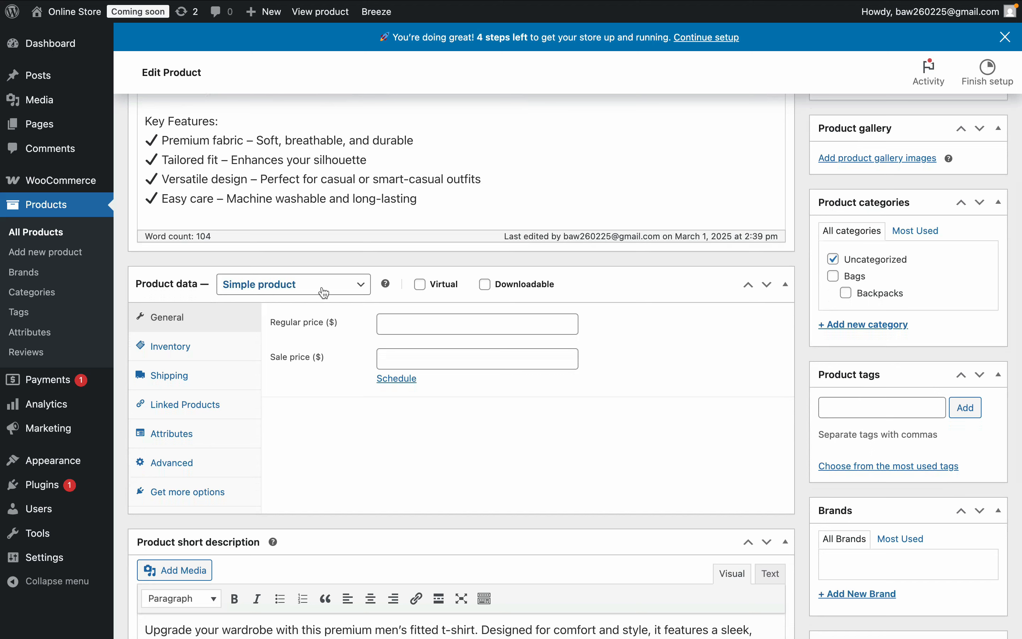
pyautogui.click(363, 289)
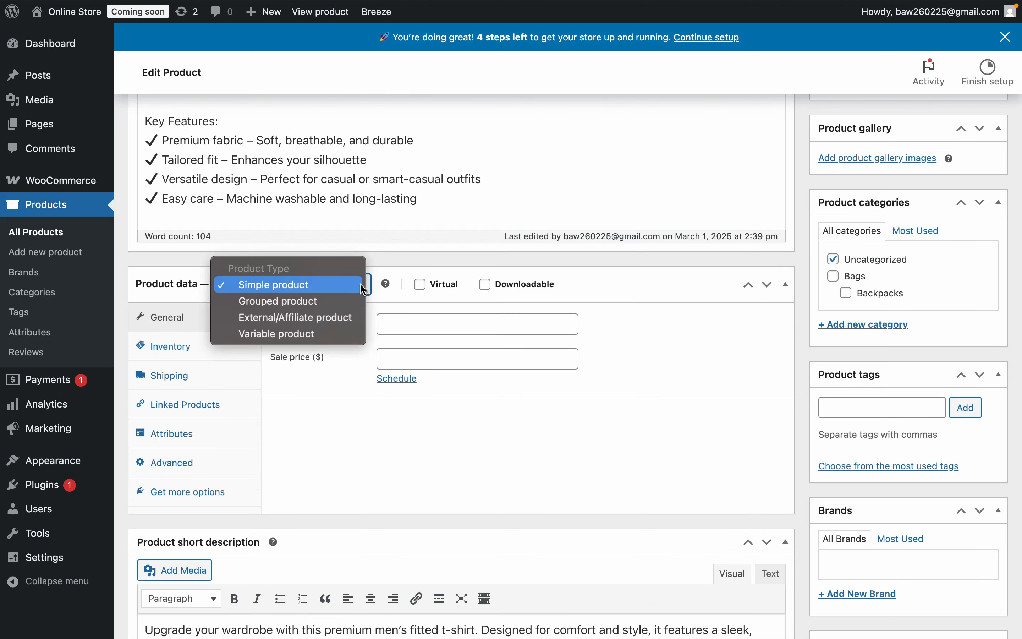
pyautogui.click(305, 333)
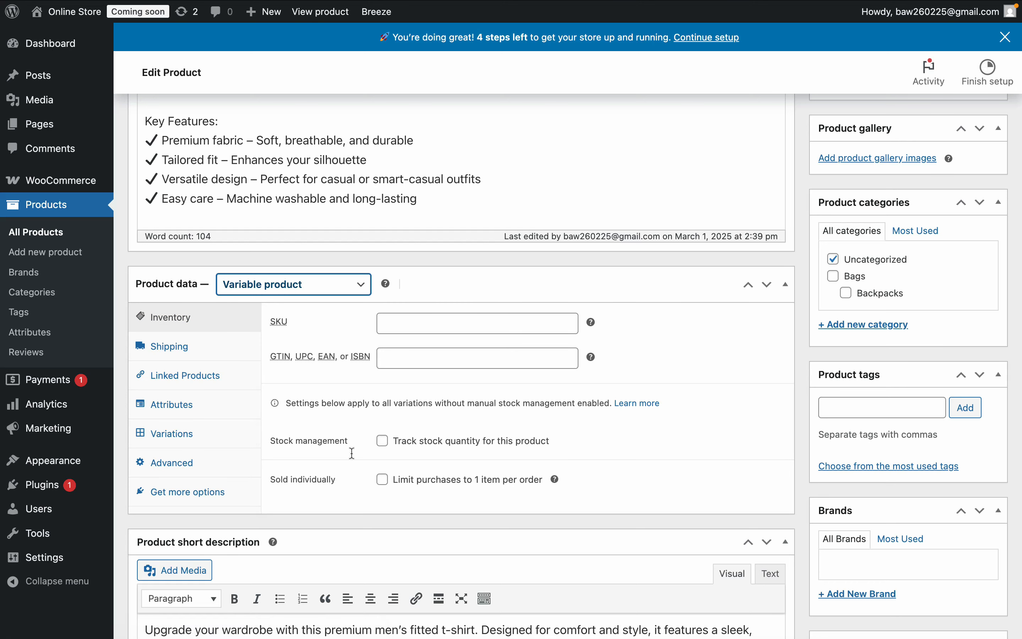
# - Examine the product's stock tracking options and its shipping weight, dimensions and class settings
pyautogui.click(383, 442)
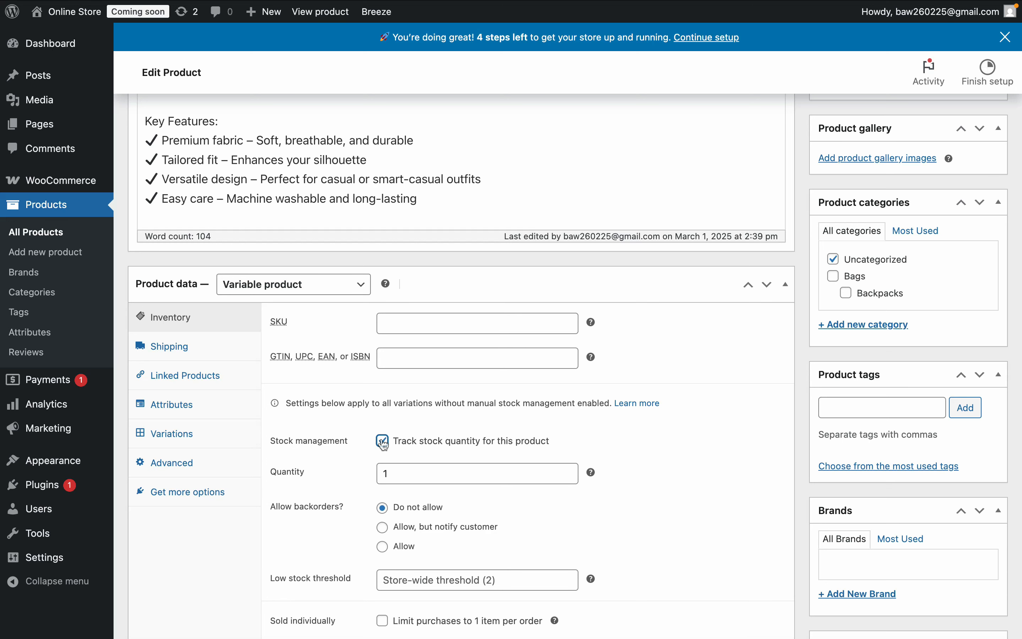
pyautogui.click(382, 442)
pyautogui.click(174, 347)
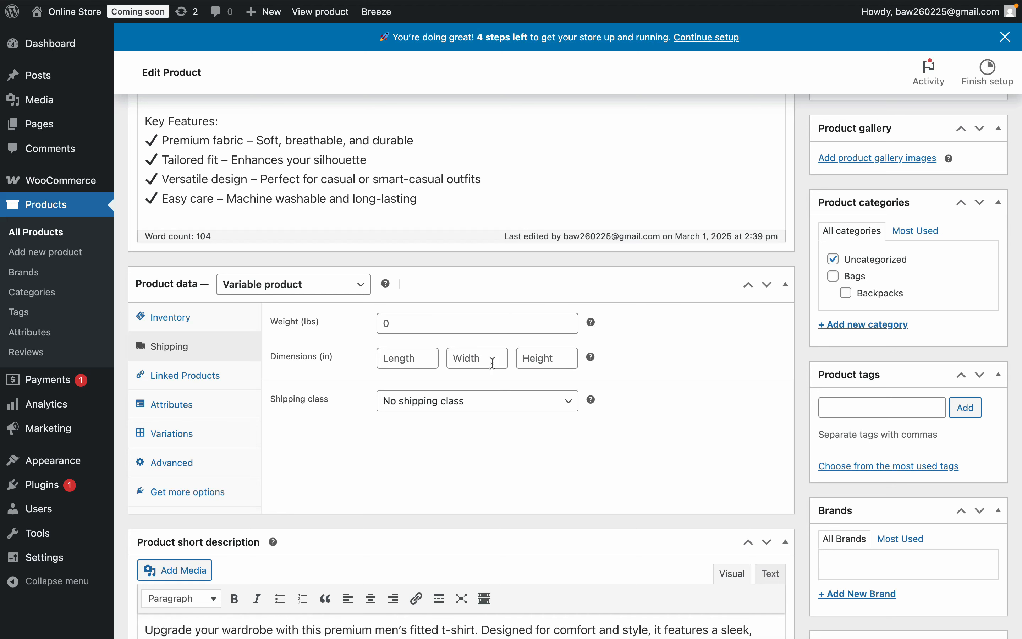
# - Add and save a product attribute named Colour with the values Grey|White
pyautogui.click(187, 406)
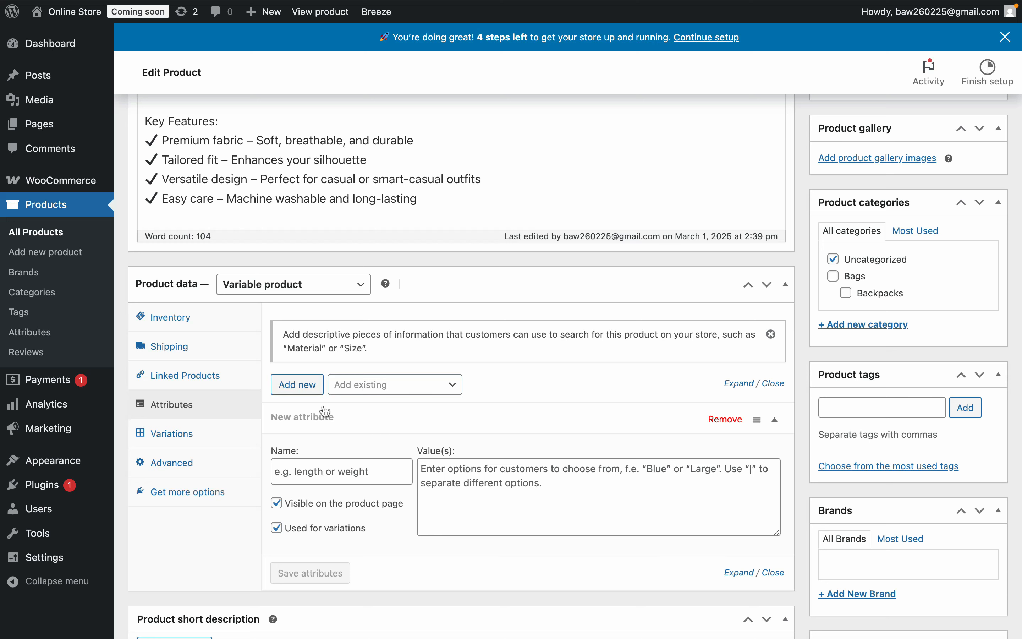
pyautogui.click(322, 475)
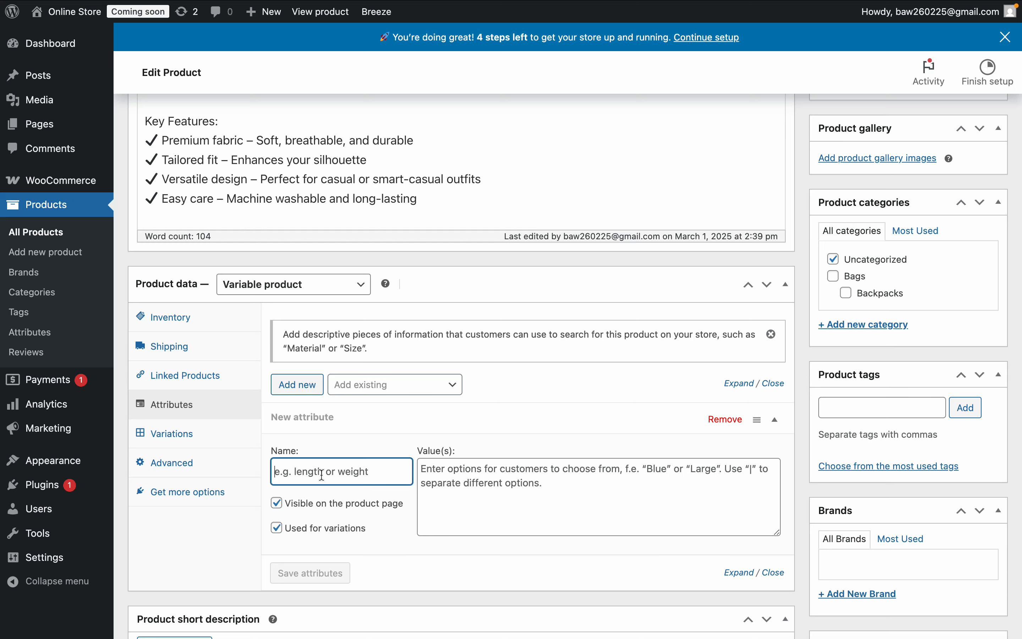
pyautogui.write('Colour')
pyautogui.click(450, 473)
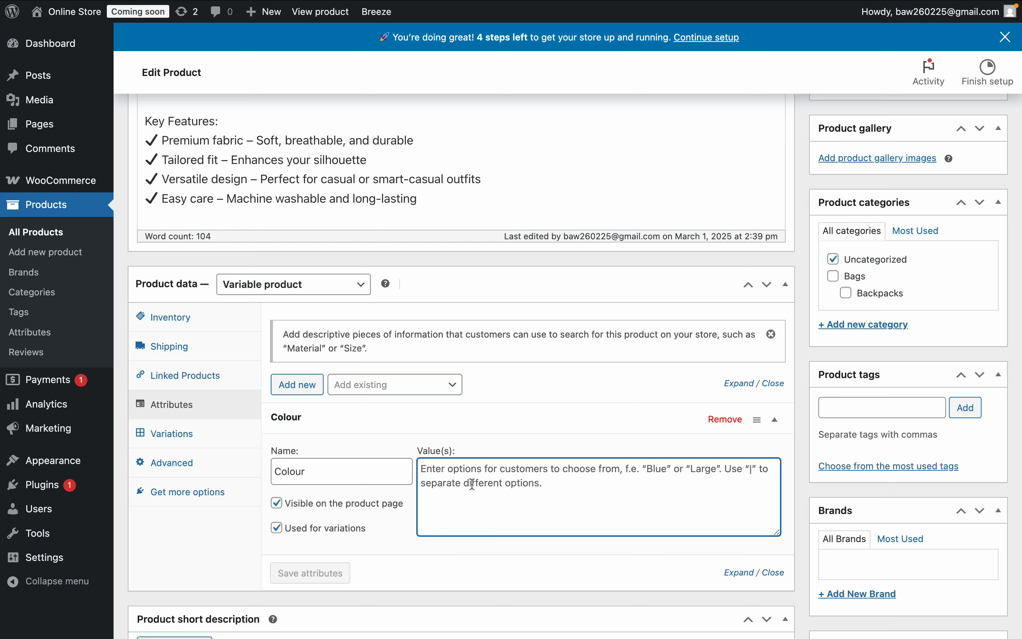
pyautogui.write('Grey')
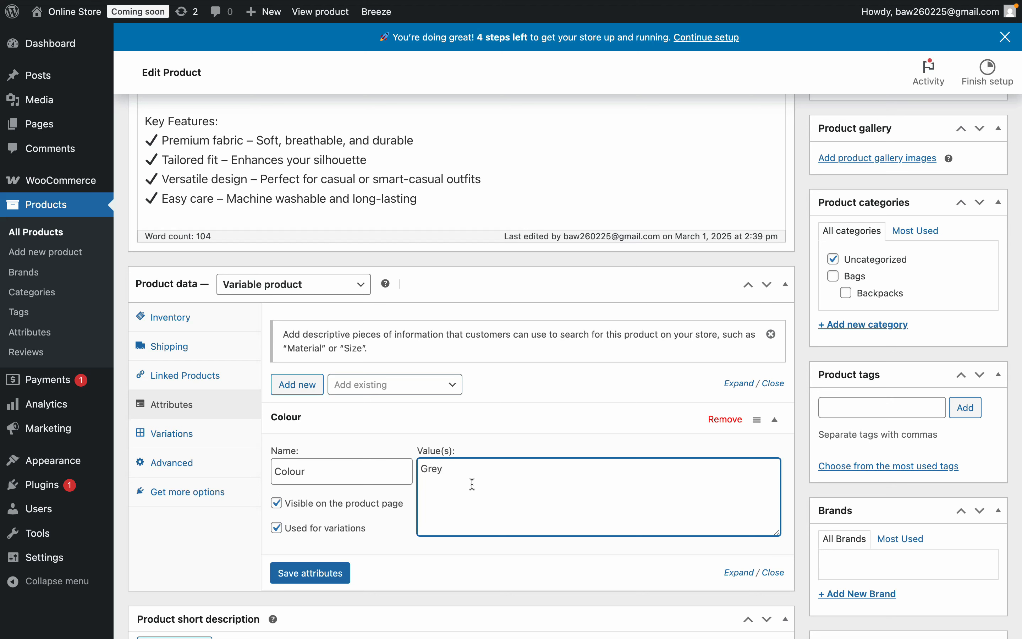
pyautogui.write('|White')
pyautogui.click(324, 575)
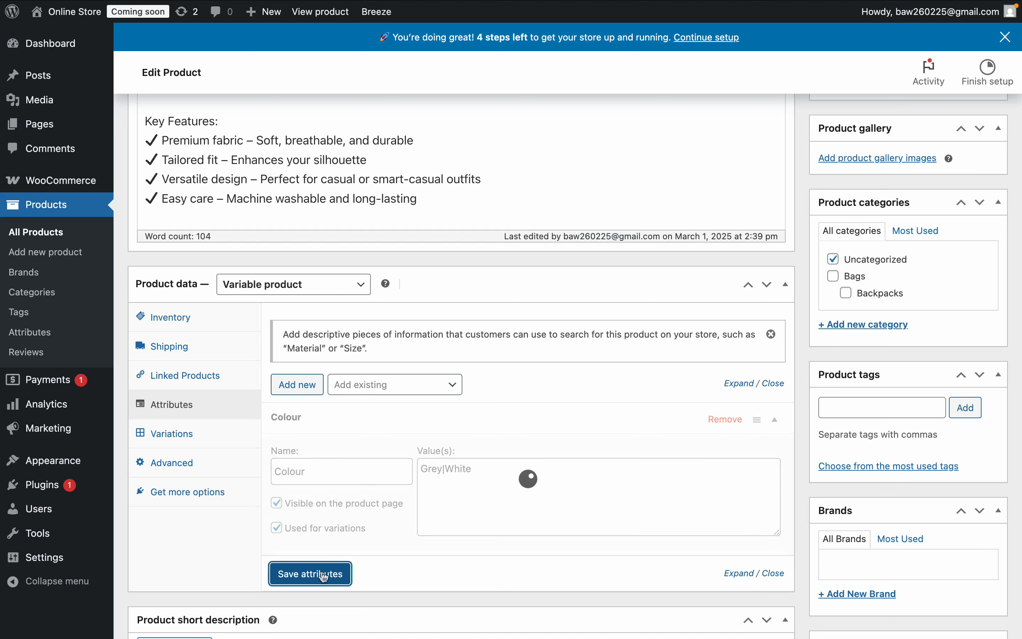
# - Add and save a second product attribute named Sizes with the values S|M|L
pyautogui.click(305, 385)
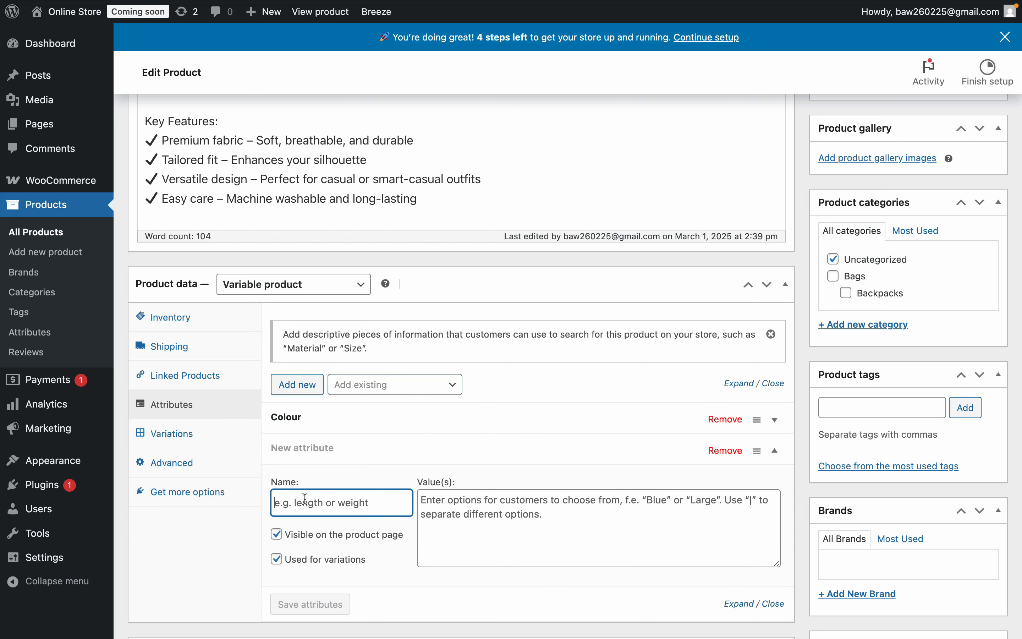
pyautogui.write('Sizes')
pyautogui.press('Tab')
pyautogui.write('S')
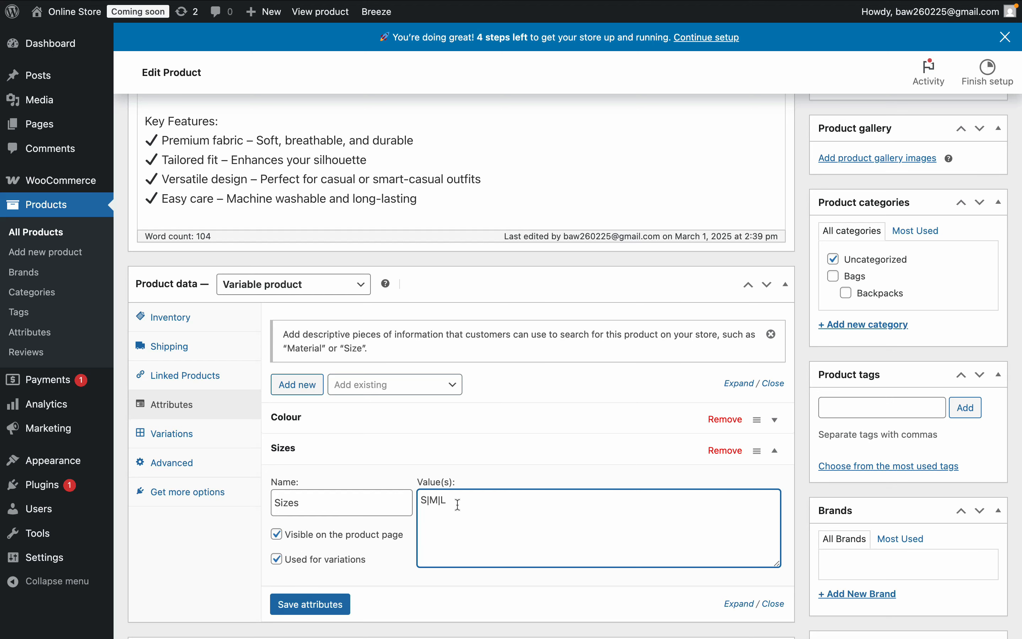
pyautogui.click(320, 608)
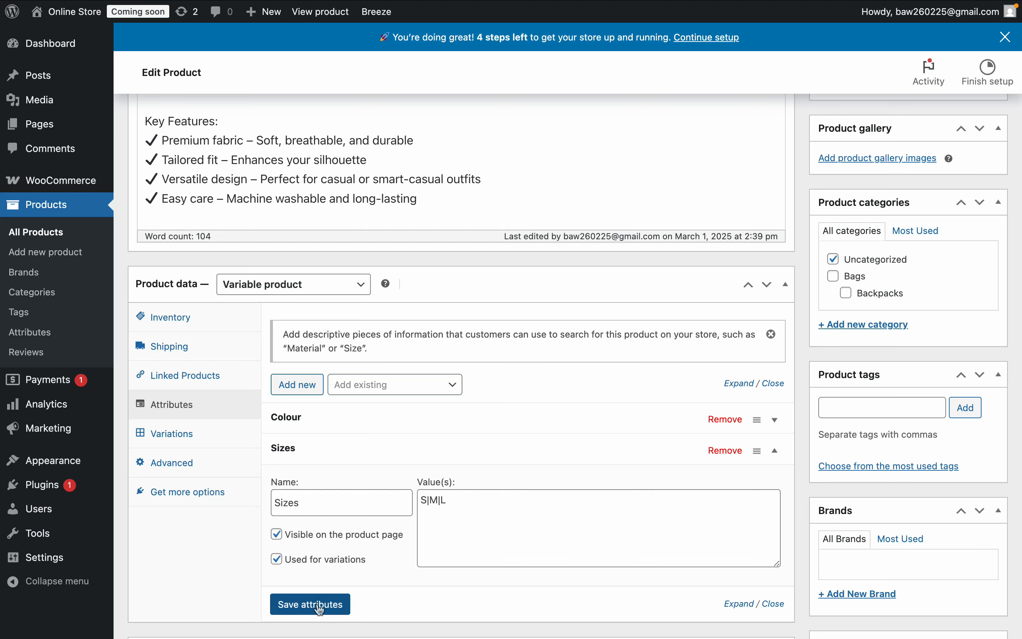
# - Generate all product variations from the Colour and Sizes attributes
pyautogui.click(190, 438)
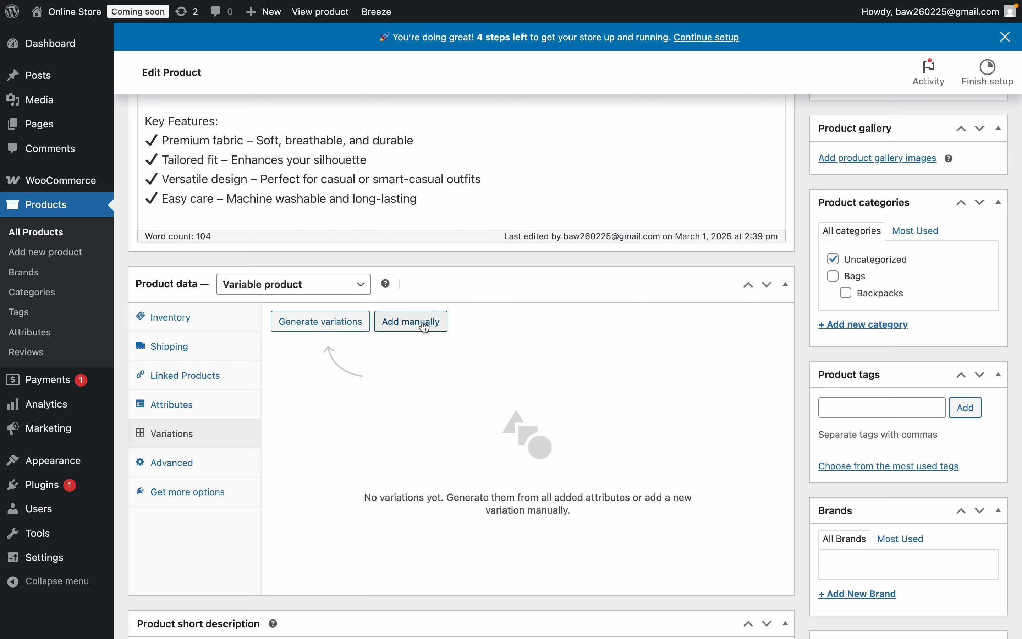
pyautogui.click(334, 328)
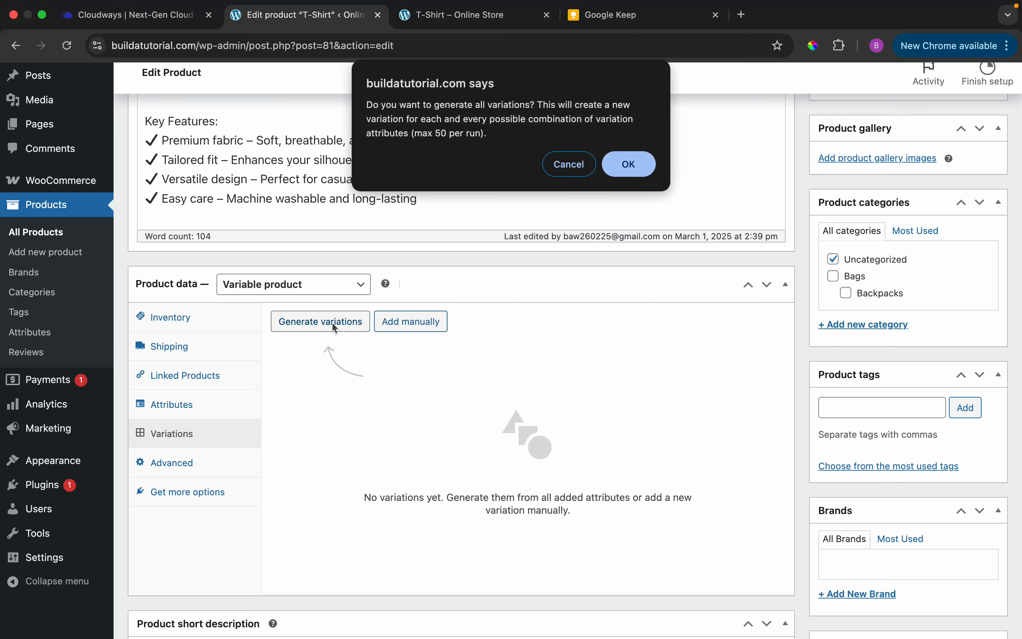
pyautogui.click(625, 166)
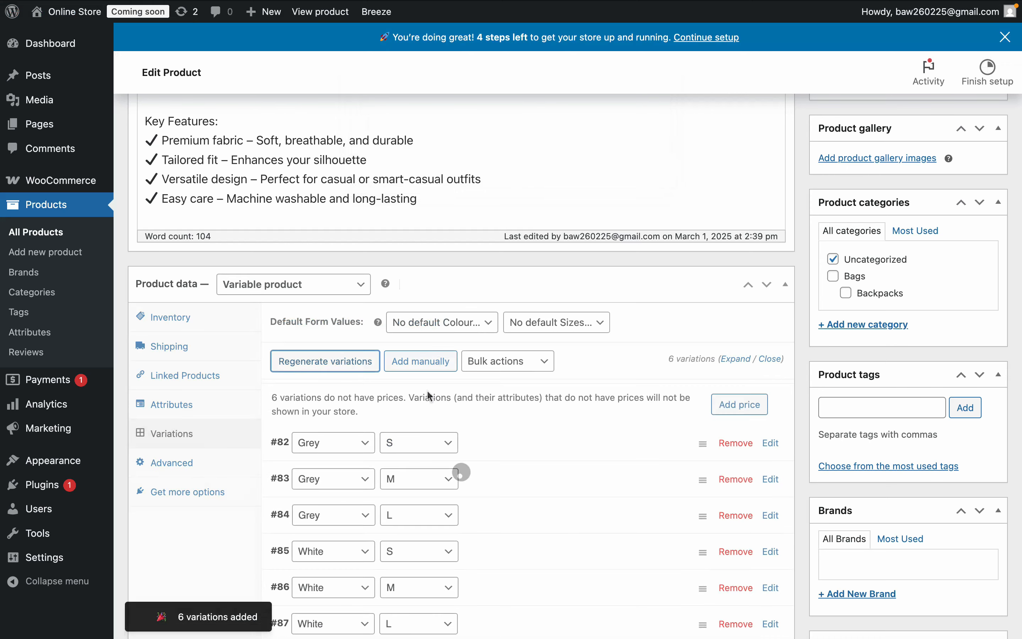
pyautogui.scroll(-3, 431, 473)
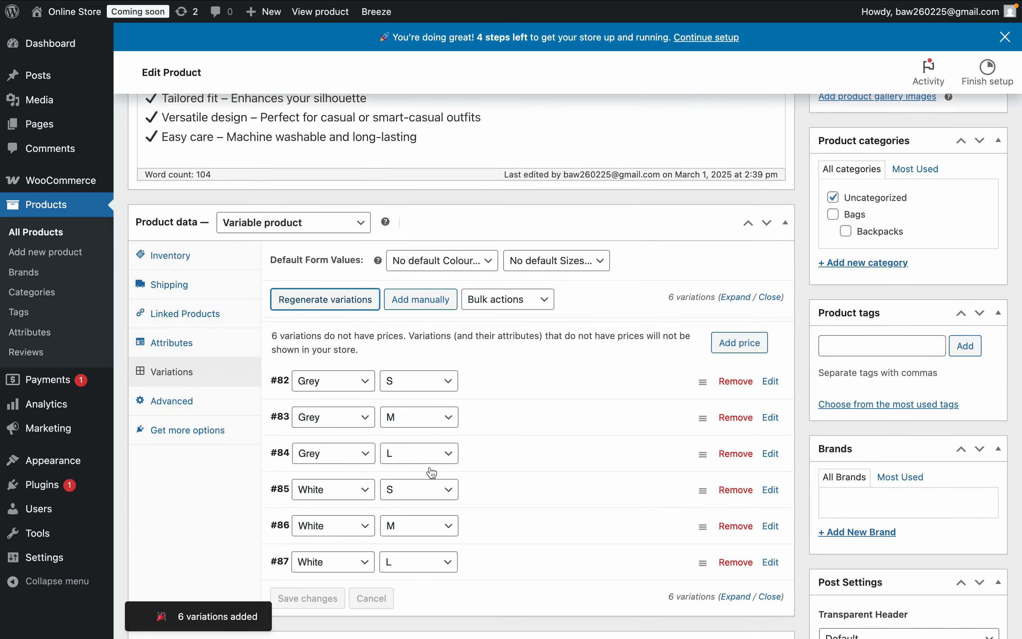
pyautogui.scroll(2, 432, 472)
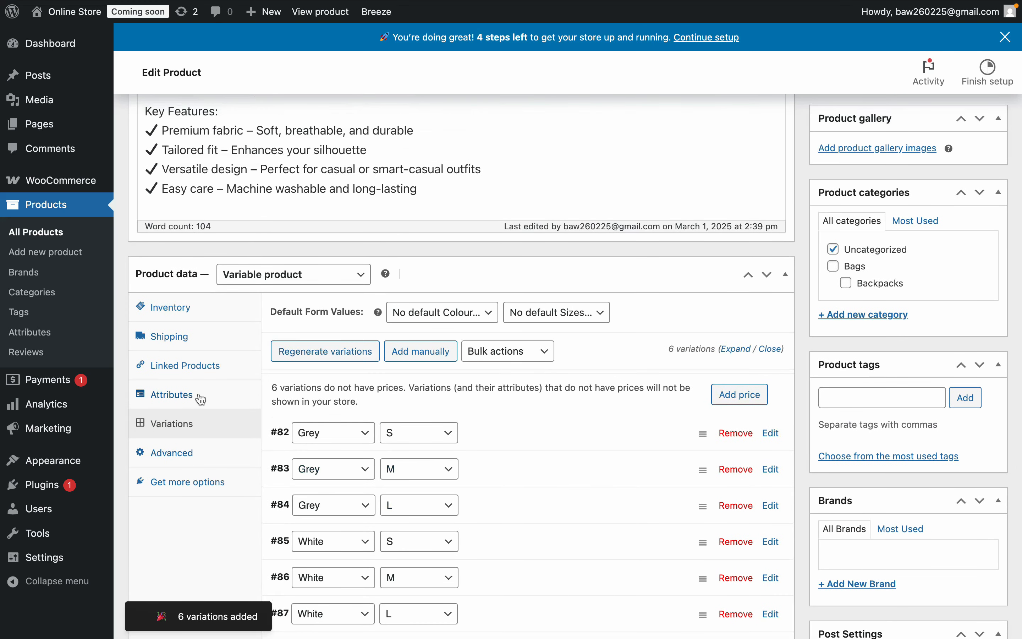
pyautogui.click(199, 395)
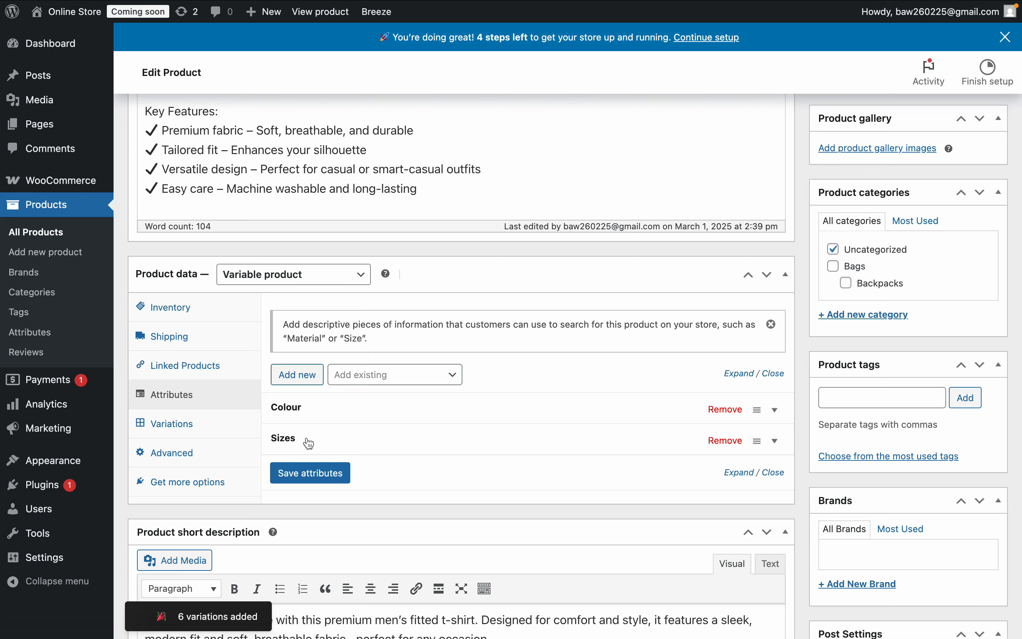
pyautogui.click(201, 435)
# - Upload vecteezy_professional-blank-tshirt-photo-ai-generated_34435006.jpg and set it as the image of the Grey S variation
pyautogui.scroll(-5, 200, 435)
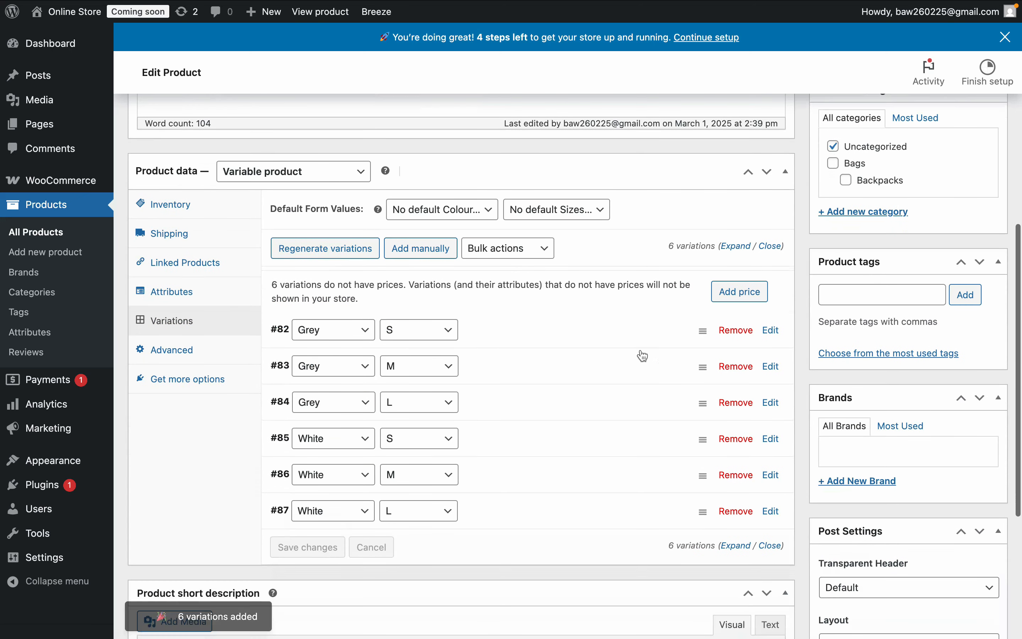
pyautogui.click(774, 333)
pyautogui.scroll(-2, 699, 412)
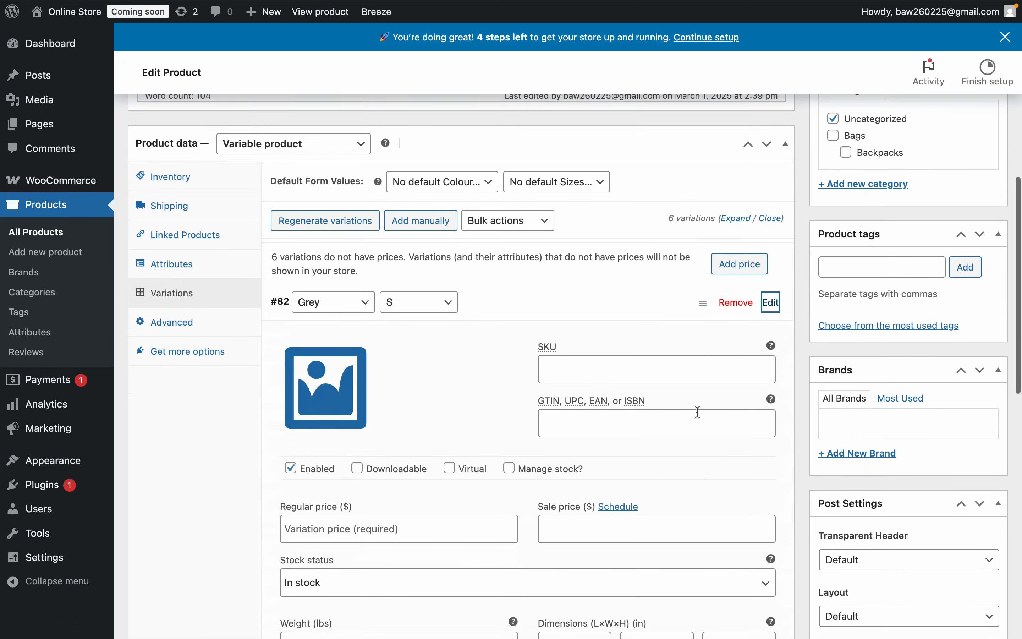
pyautogui.scroll(-5, 698, 412)
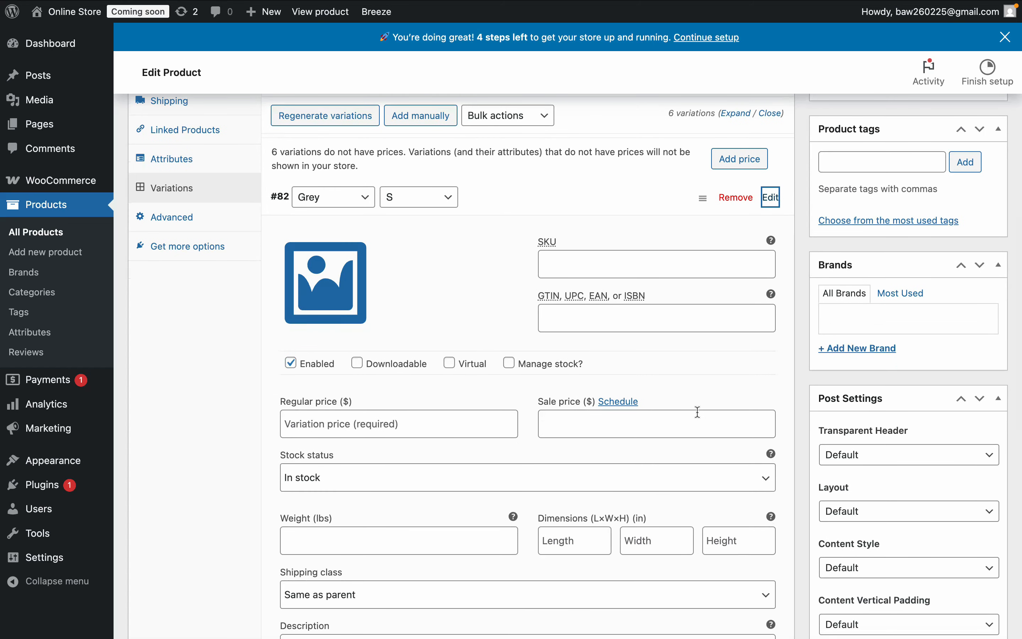
pyautogui.scroll(3, 699, 412)
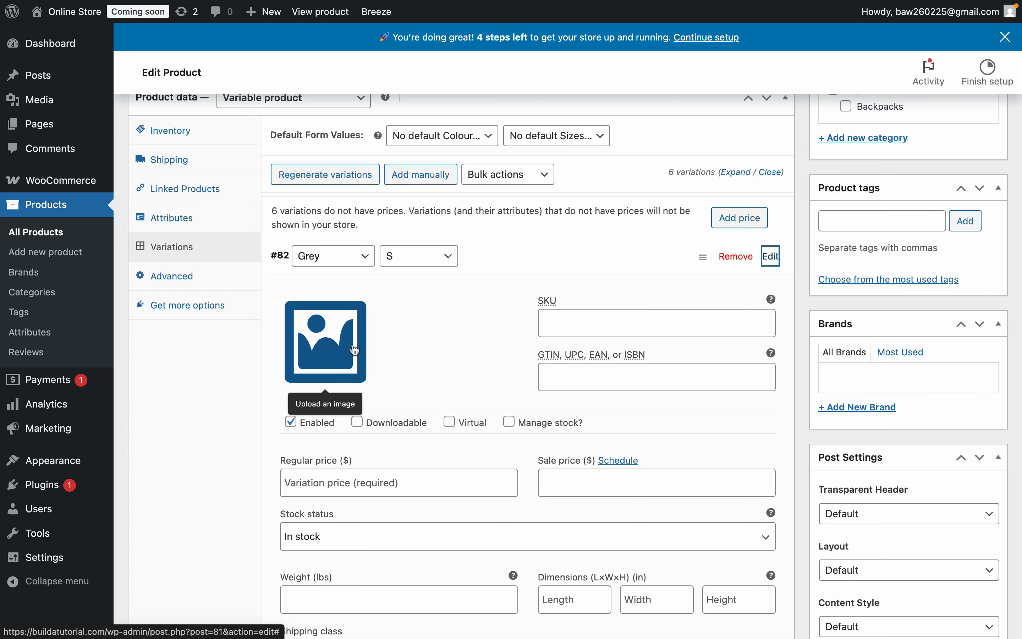
pyautogui.click(334, 347)
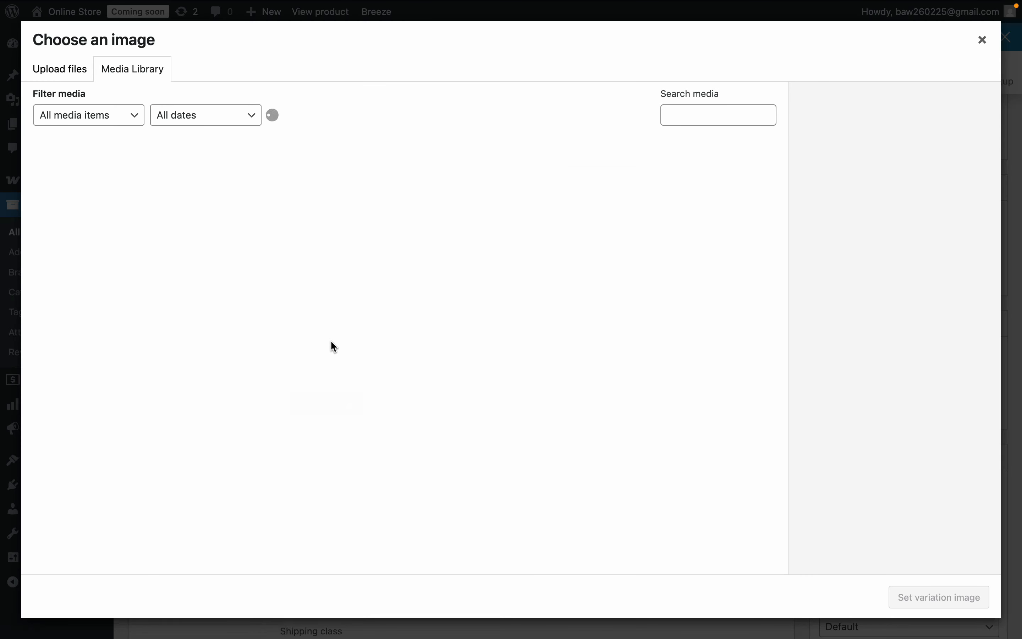
pyautogui.click(64, 71)
pyautogui.click(529, 316)
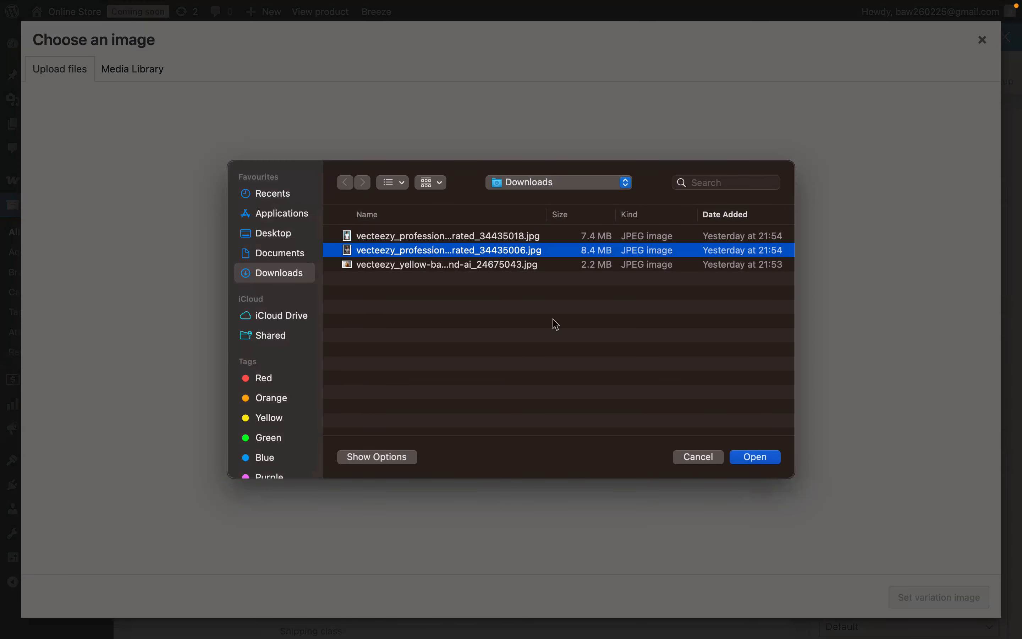
pyautogui.click(761, 457)
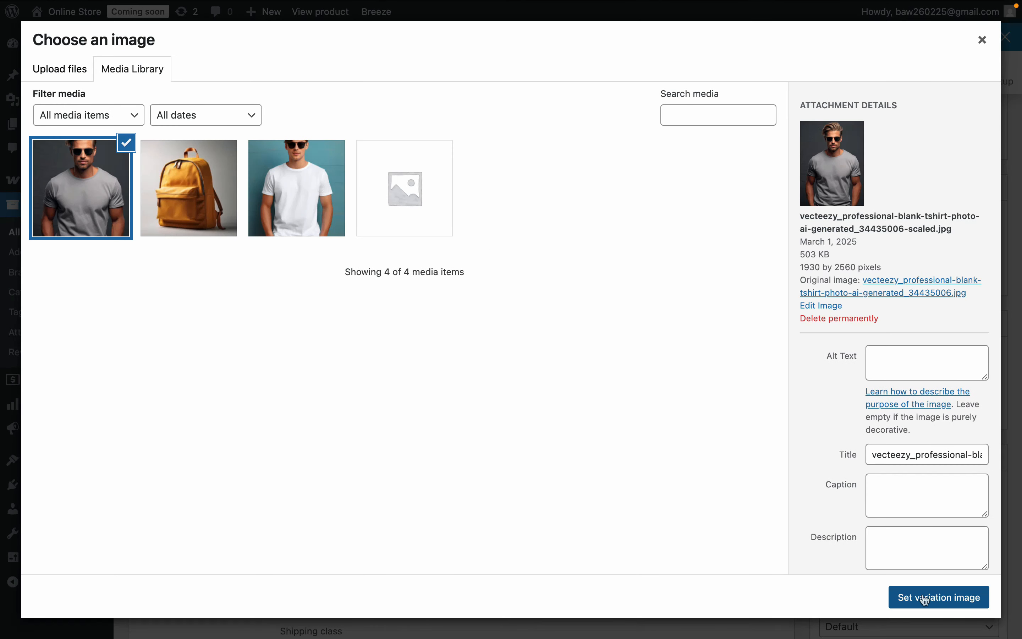
pyautogui.click(938, 597)
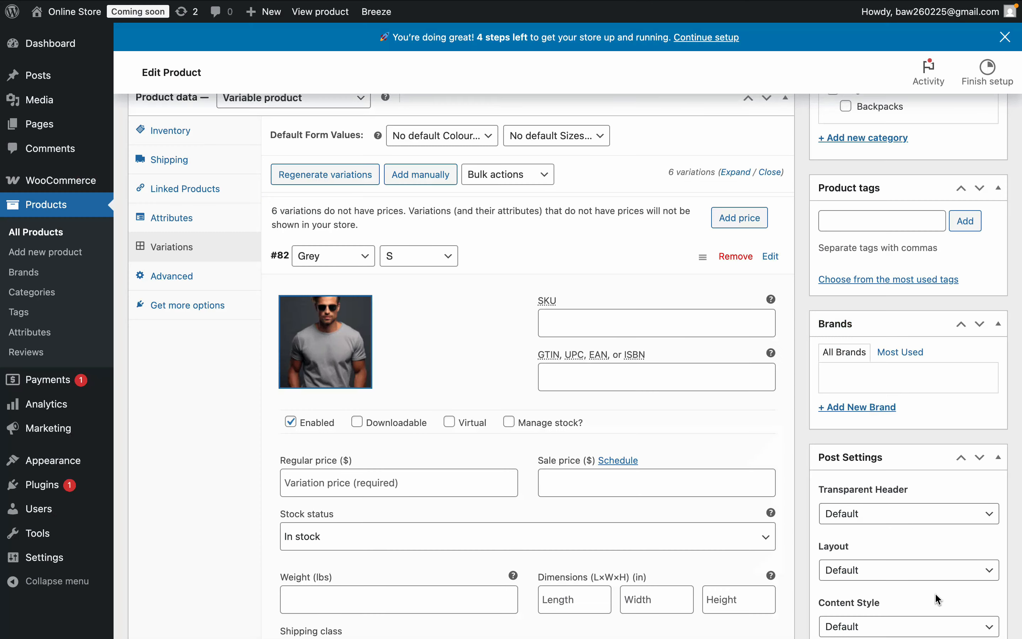
# - Set the Grey S variation's regular price to $20, keep its stock status as In stock, and collapse its details
pyautogui.scroll(-3, 377, 370)
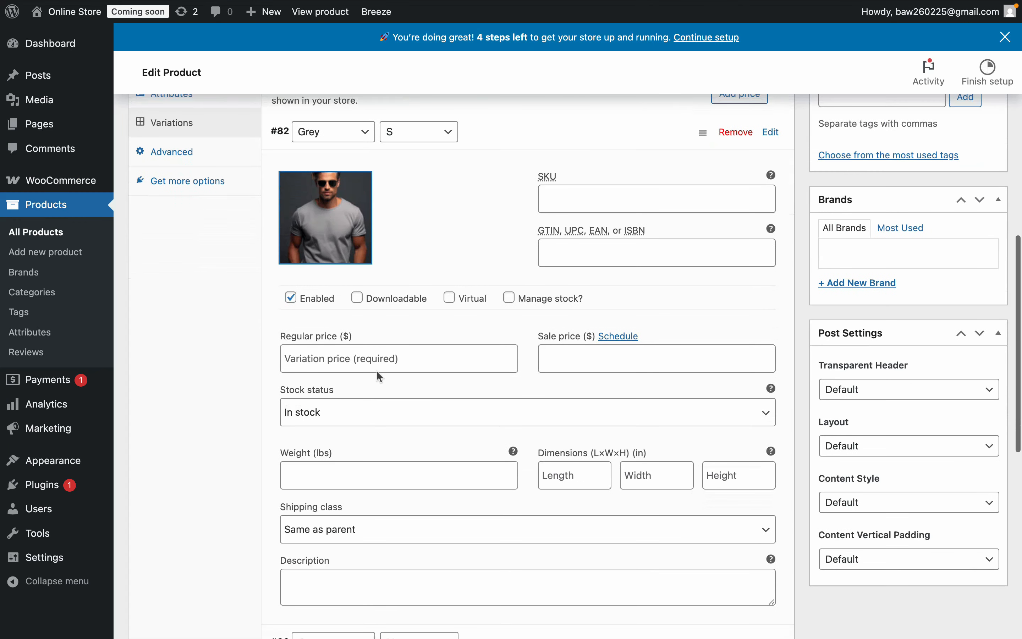
pyautogui.click(342, 361)
pyautogui.write('20')
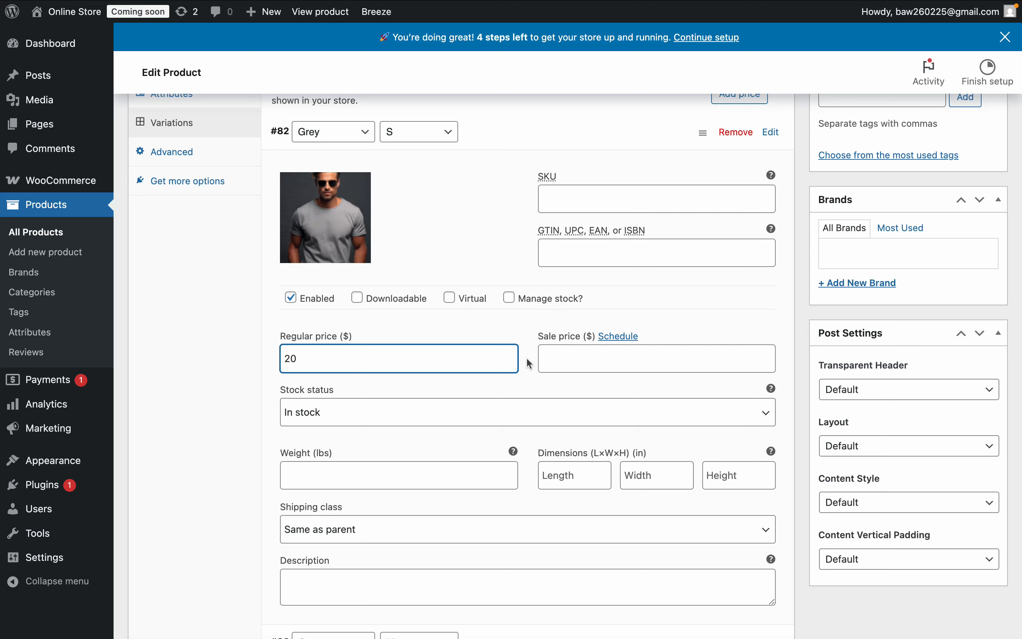
pyautogui.click(583, 351)
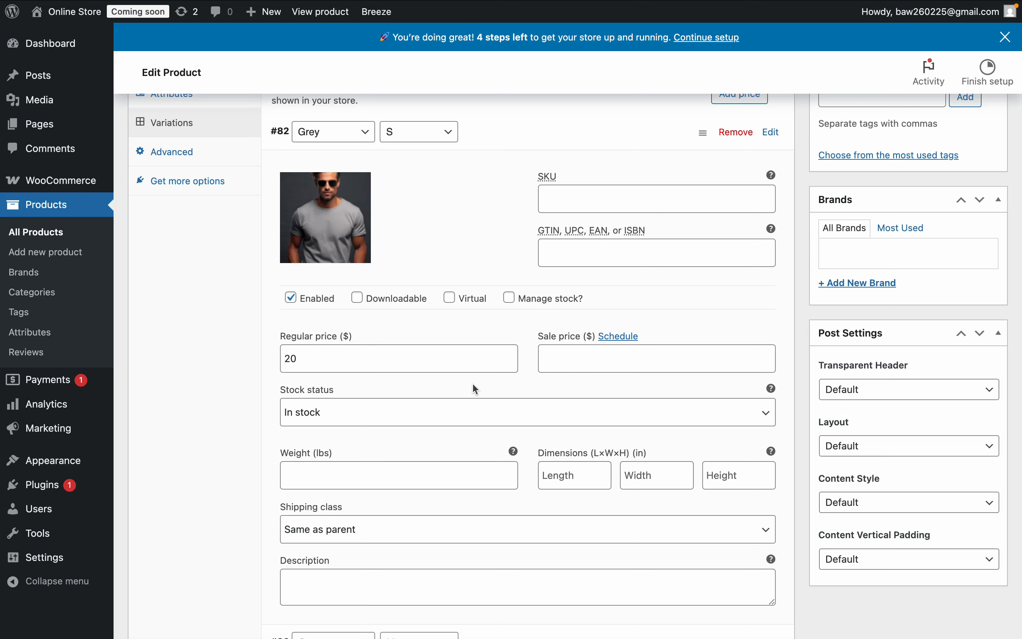
pyautogui.click(400, 420)
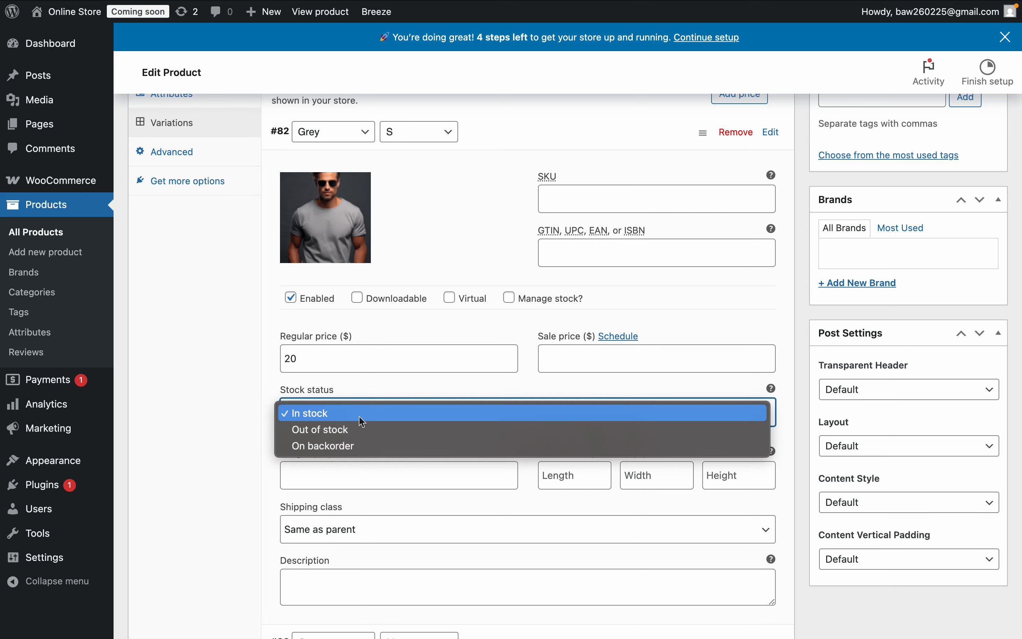
pyautogui.click(239, 426)
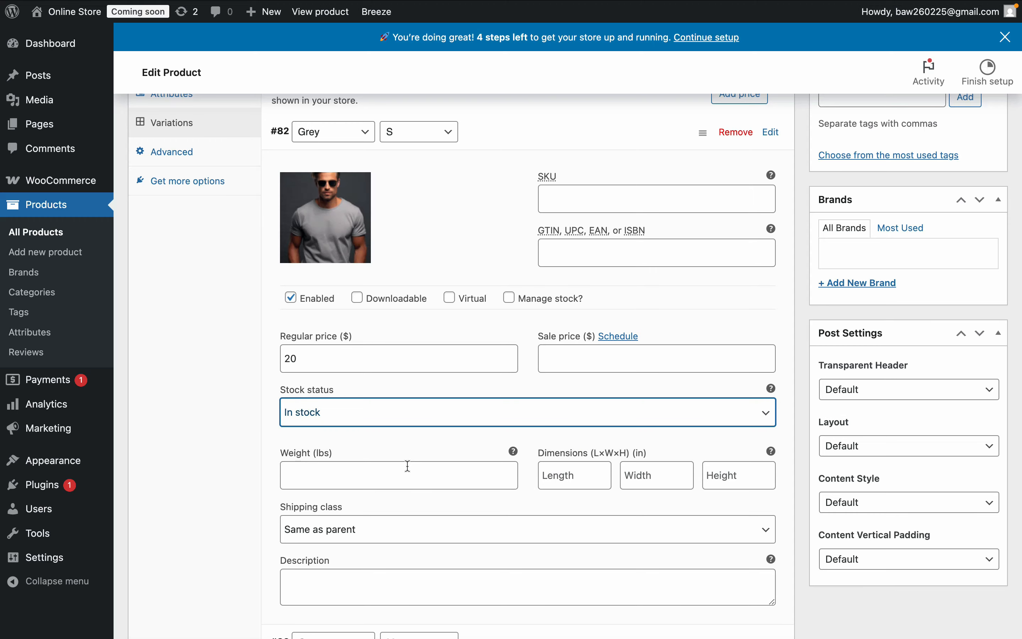
pyautogui.scroll(-3, 406, 465)
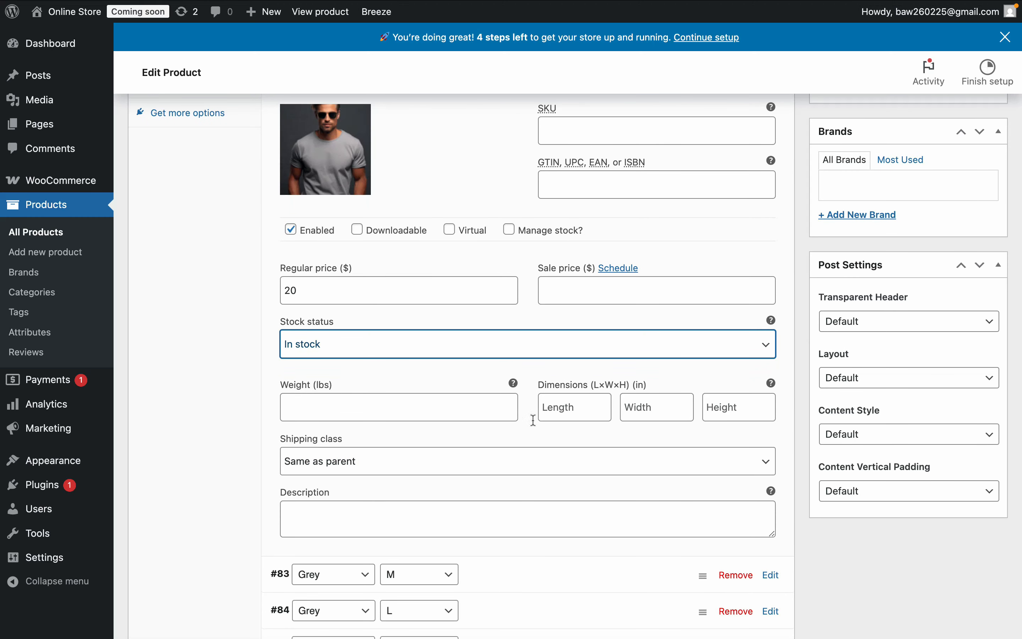
pyautogui.scroll(-1, 533, 421)
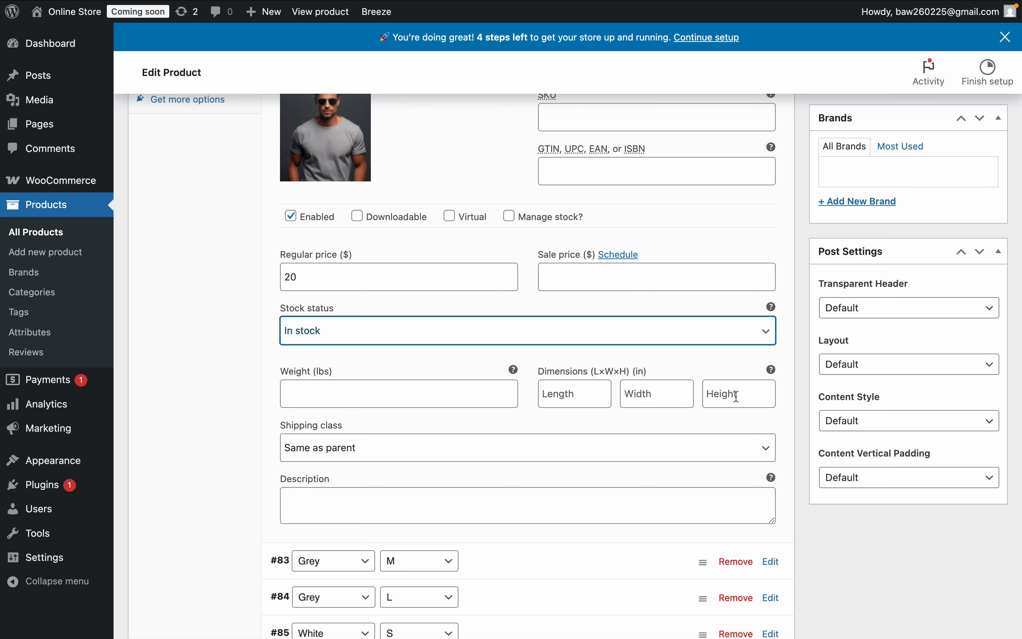
pyautogui.scroll(4, 698, 405)
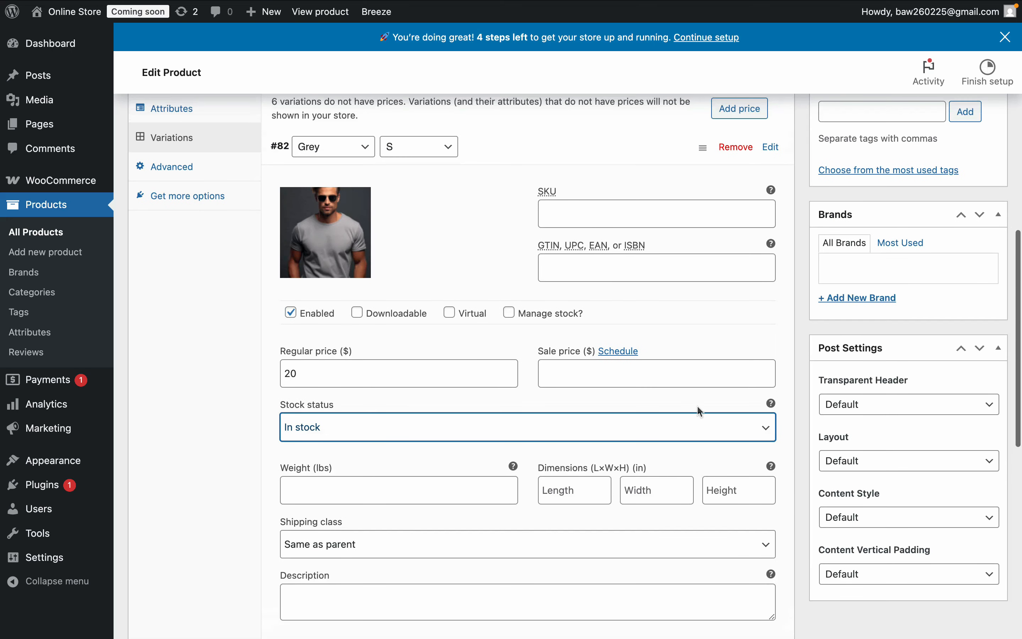
pyautogui.click(773, 148)
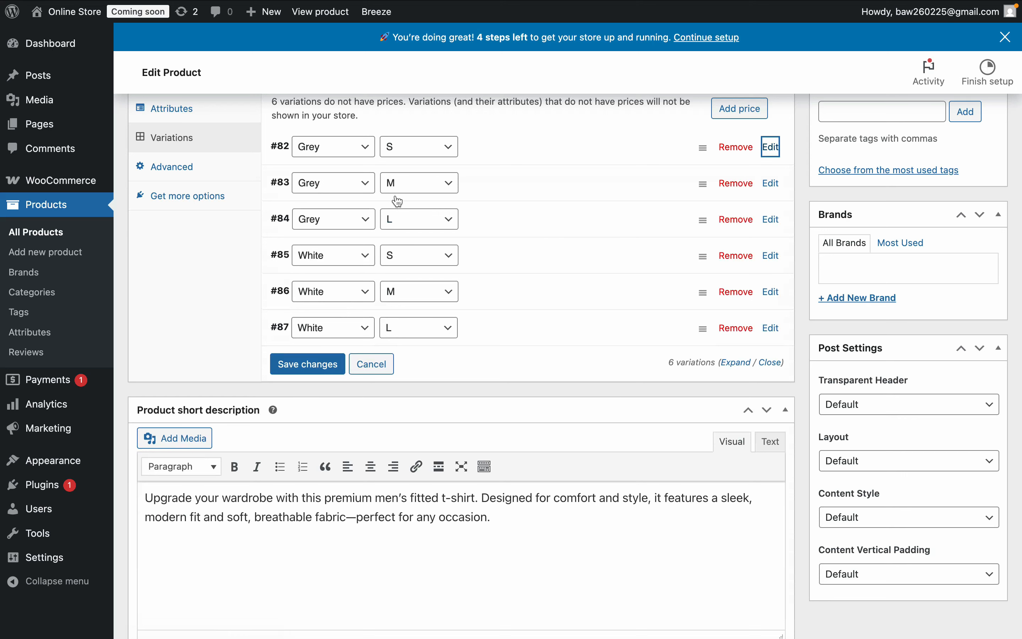
# - Check the images and details of the Grey and White variations one by one
pyautogui.click(772, 182)
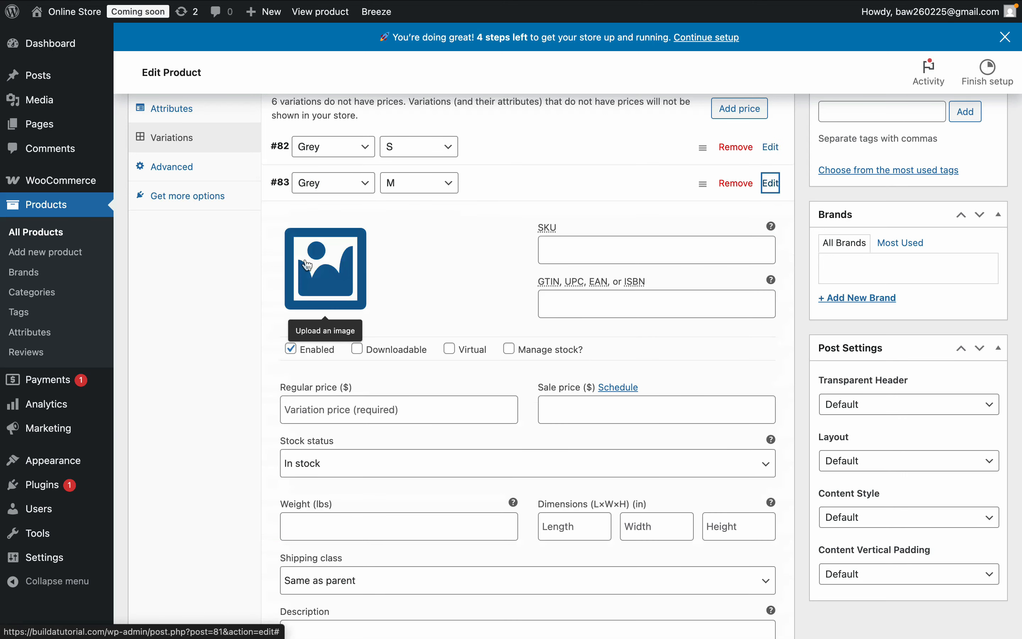
pyautogui.click(772, 147)
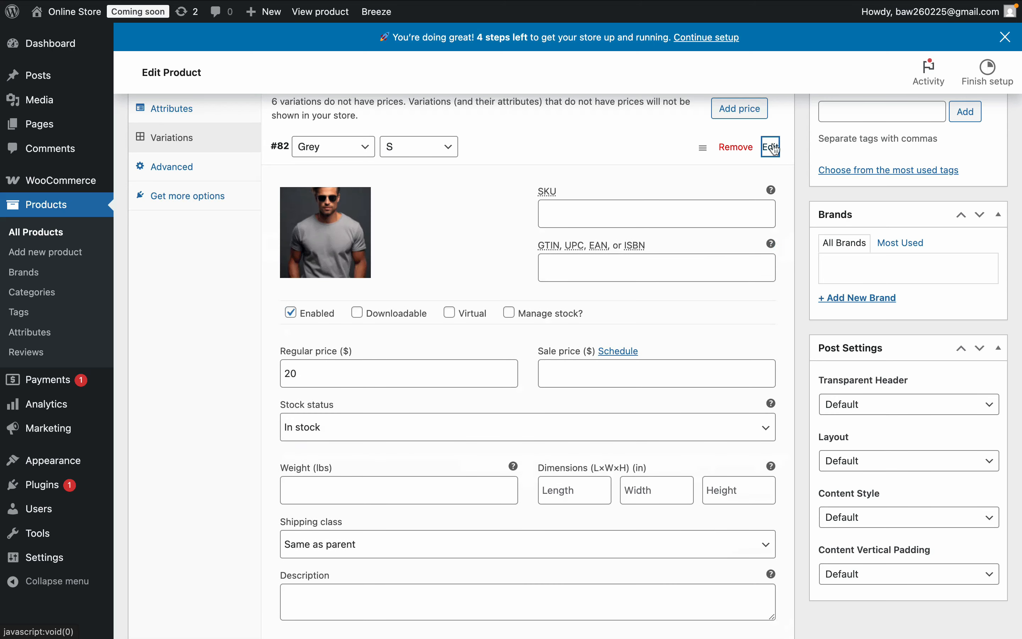
pyautogui.click(773, 147)
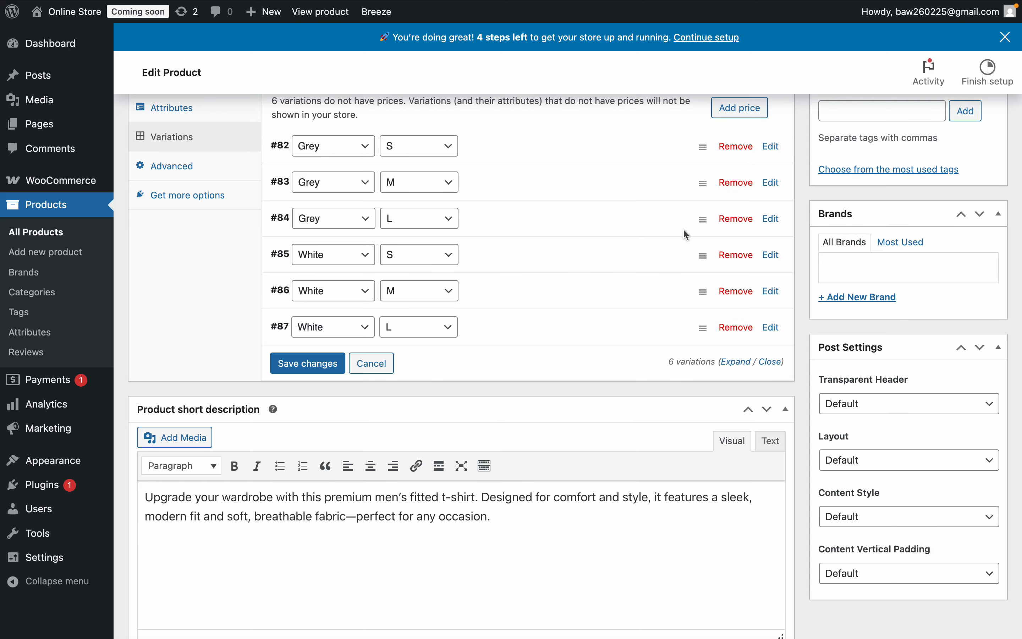
pyautogui.click(771, 184)
pyautogui.click(777, 197)
pyautogui.click(772, 220)
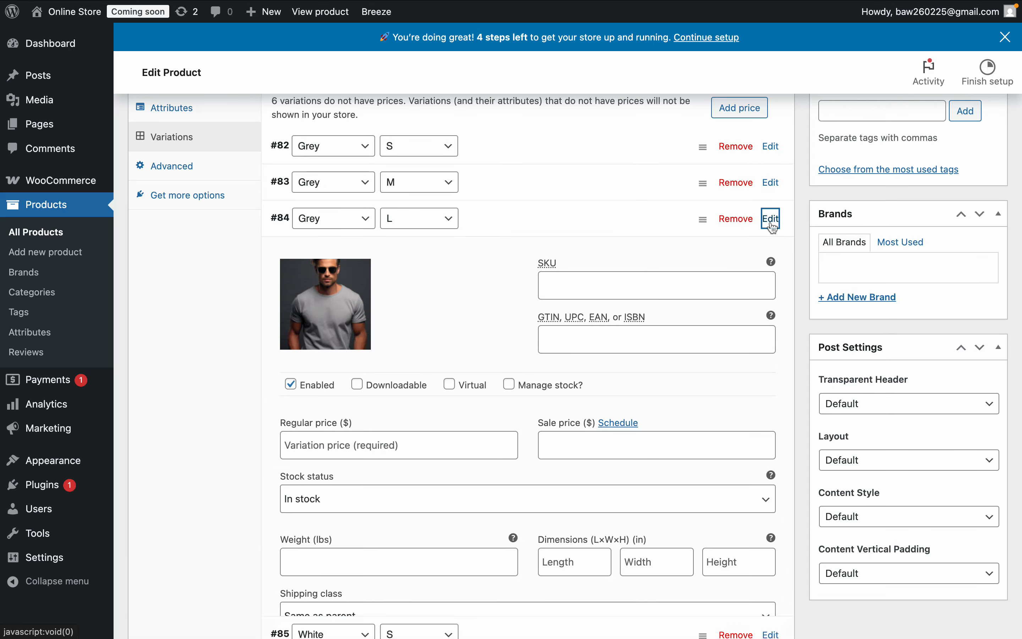
pyautogui.click(772, 219)
pyautogui.click(772, 256)
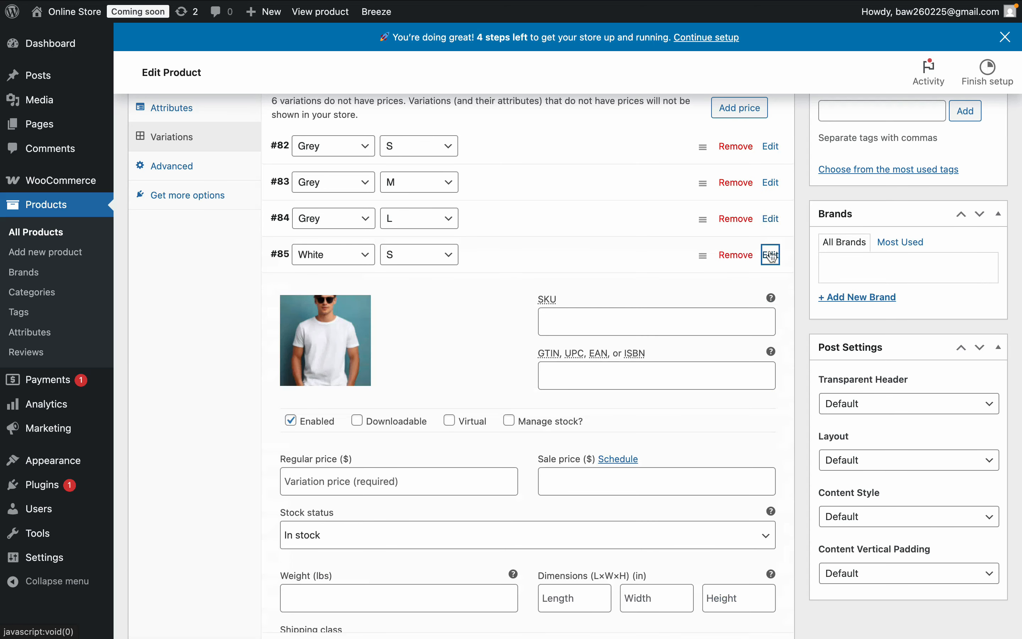
pyautogui.click(772, 255)
pyautogui.click(771, 292)
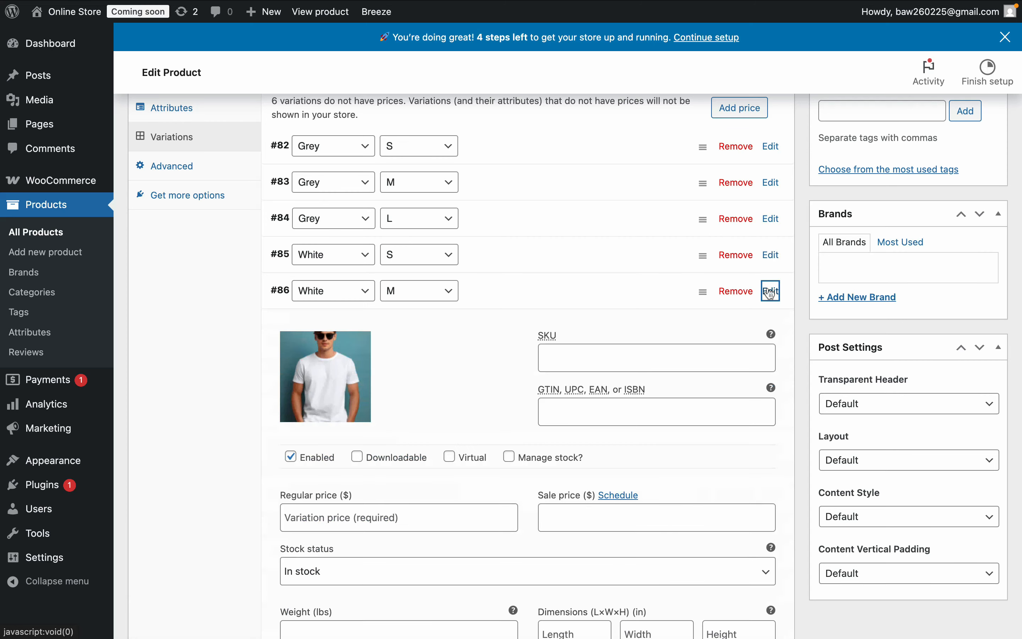
pyautogui.click(771, 291)
# - Save the changes made to the product variations
pyautogui.scroll(3, 511, 417)
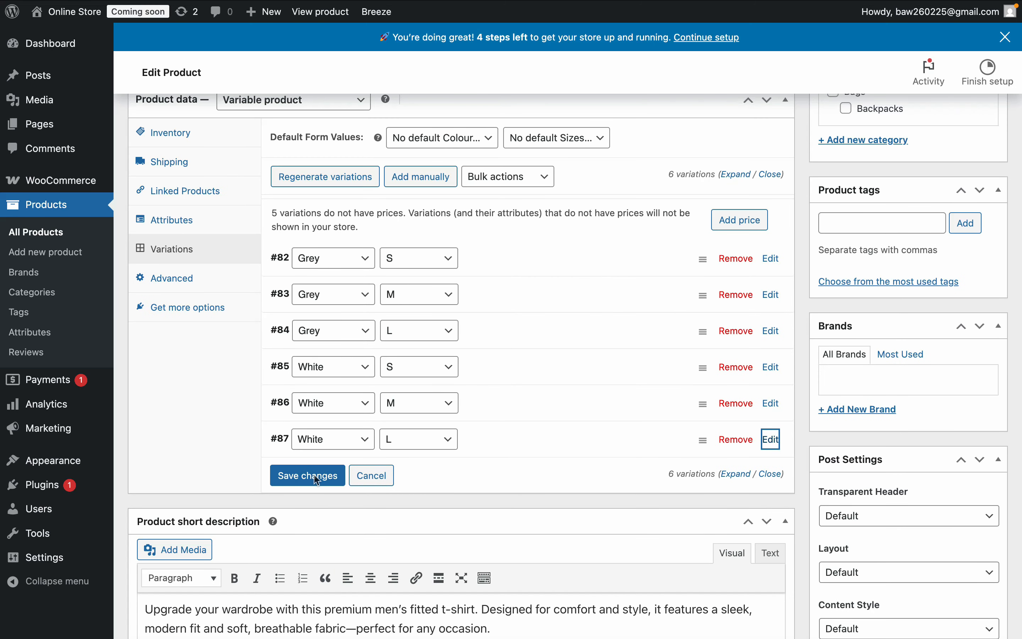
pyautogui.click(326, 477)
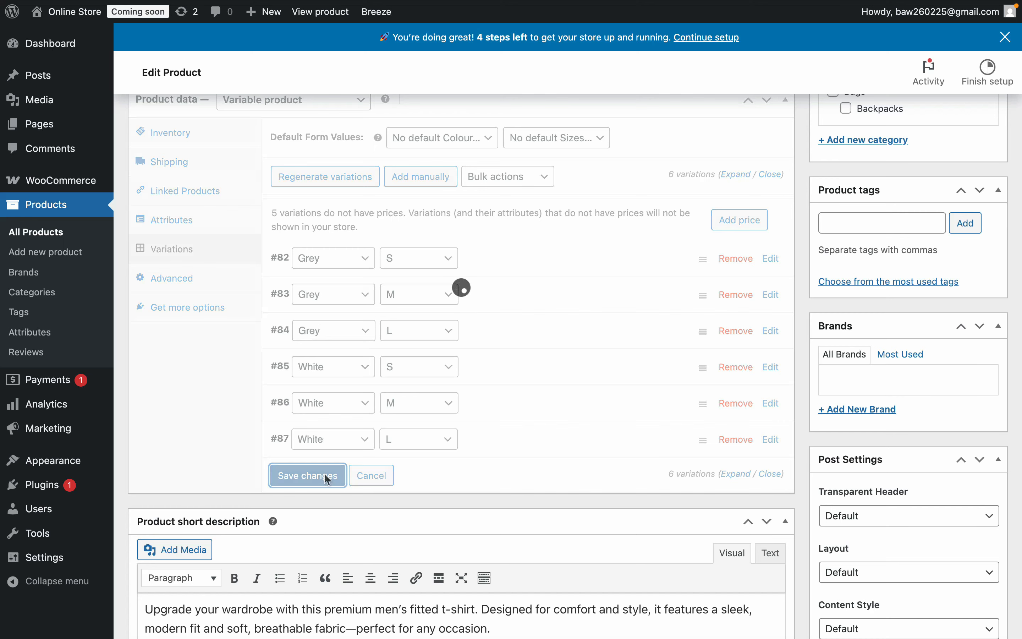
# - Set the regular price of all variations to $20 in bulk and check it on the White S variation
pyautogui.click(548, 176)
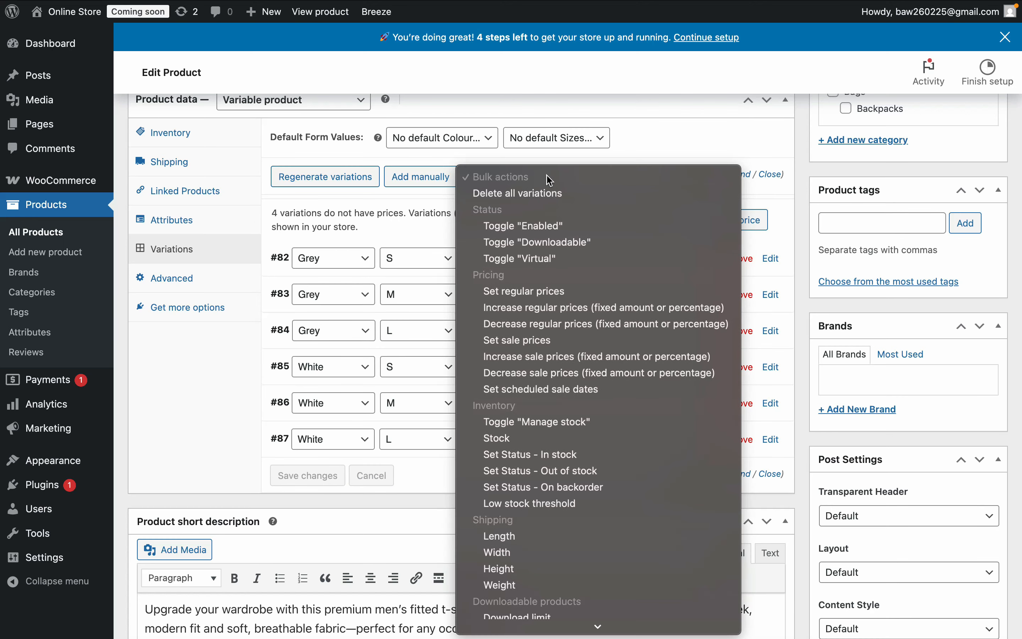
pyautogui.click(541, 294)
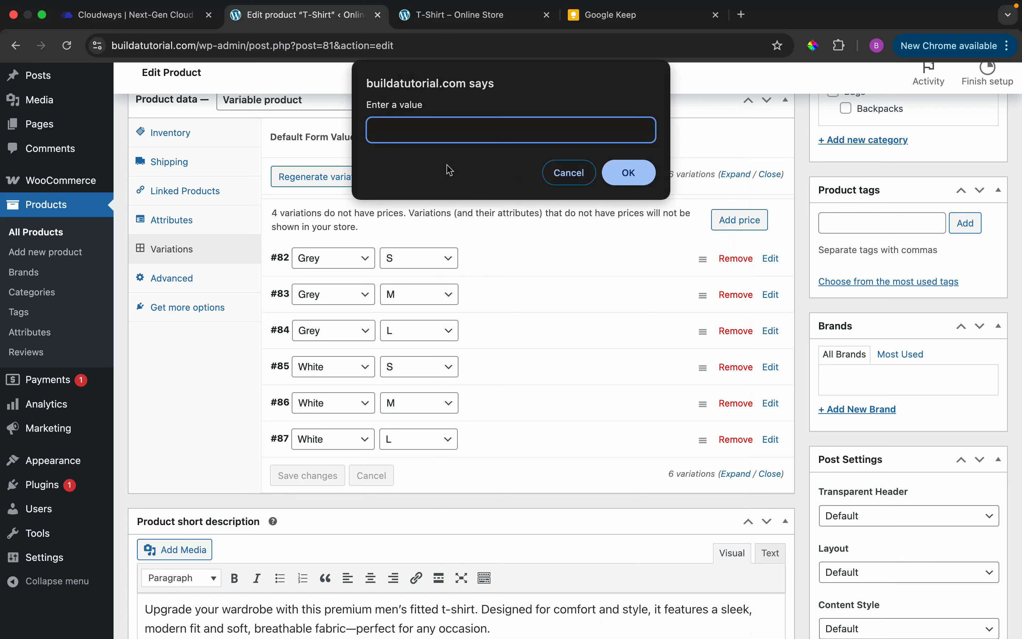
pyautogui.write('20')
pyautogui.click(628, 172)
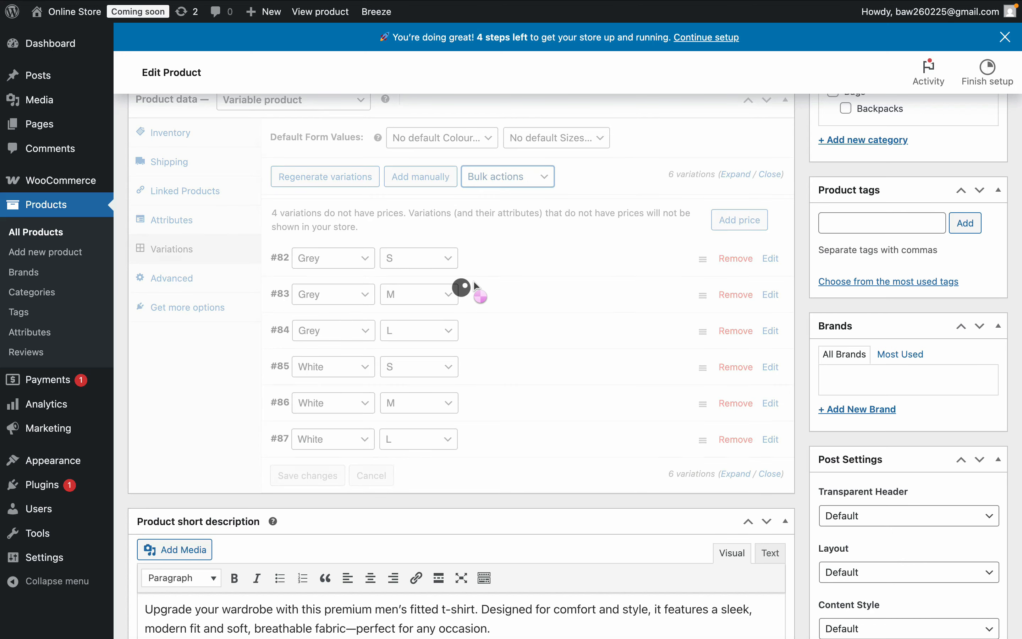
pyautogui.click(771, 324)
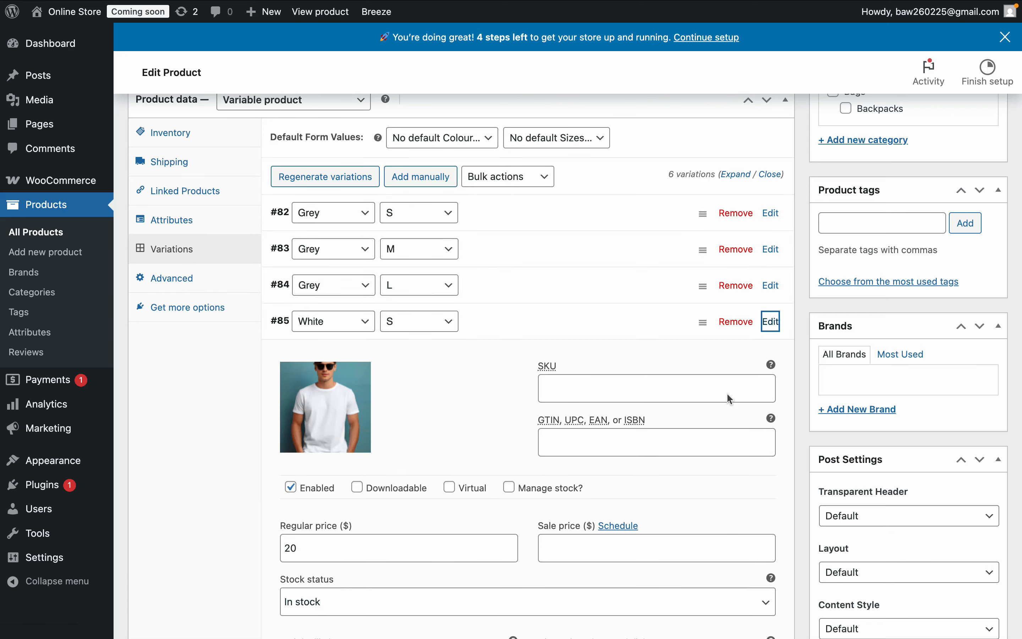
pyautogui.click(771, 322)
pyautogui.click(549, 183)
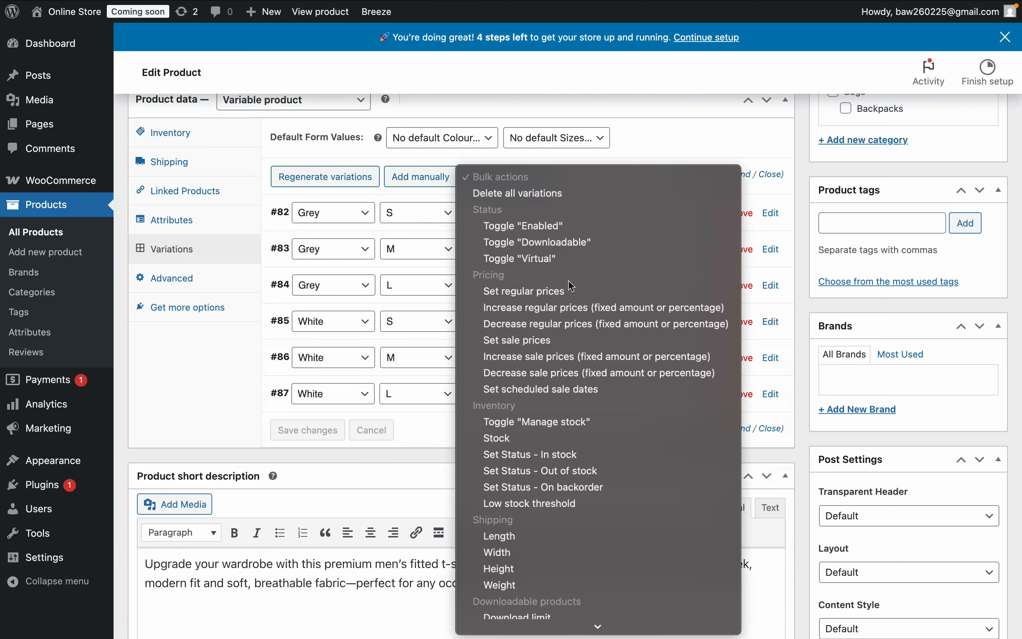
pyautogui.click(426, 431)
pyautogui.click(597, 155)
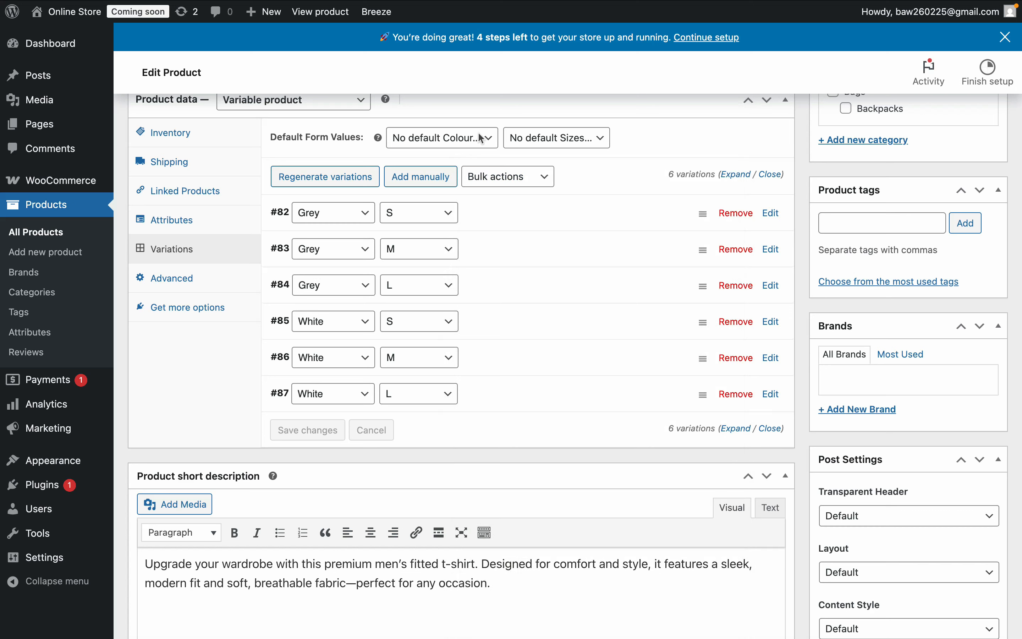
# - Set the default form values of the product to Colour Grey and Sizes L
pyautogui.click(475, 144)
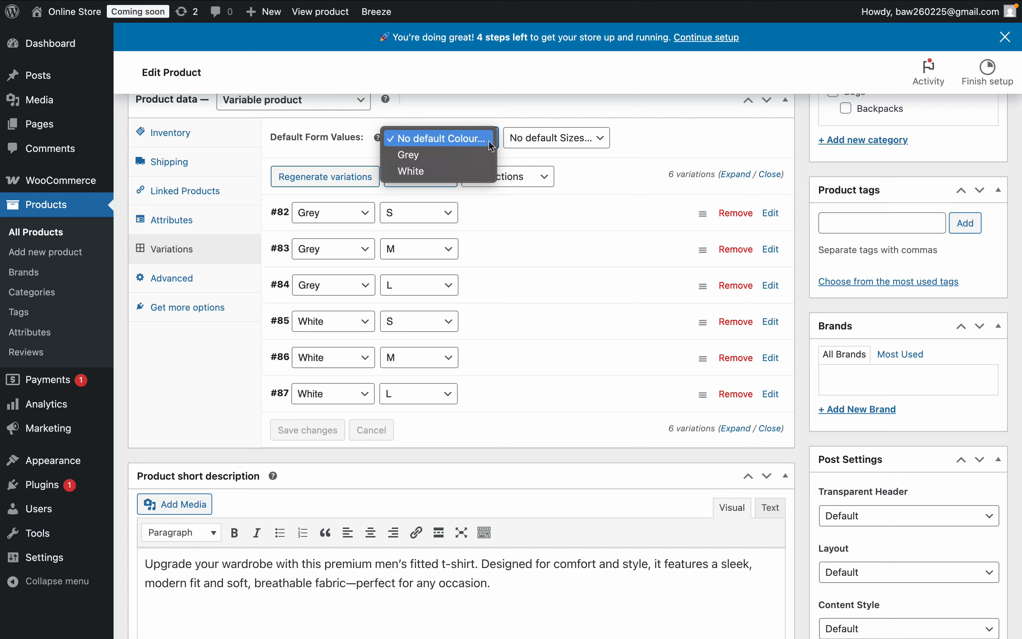
pyautogui.click(462, 162)
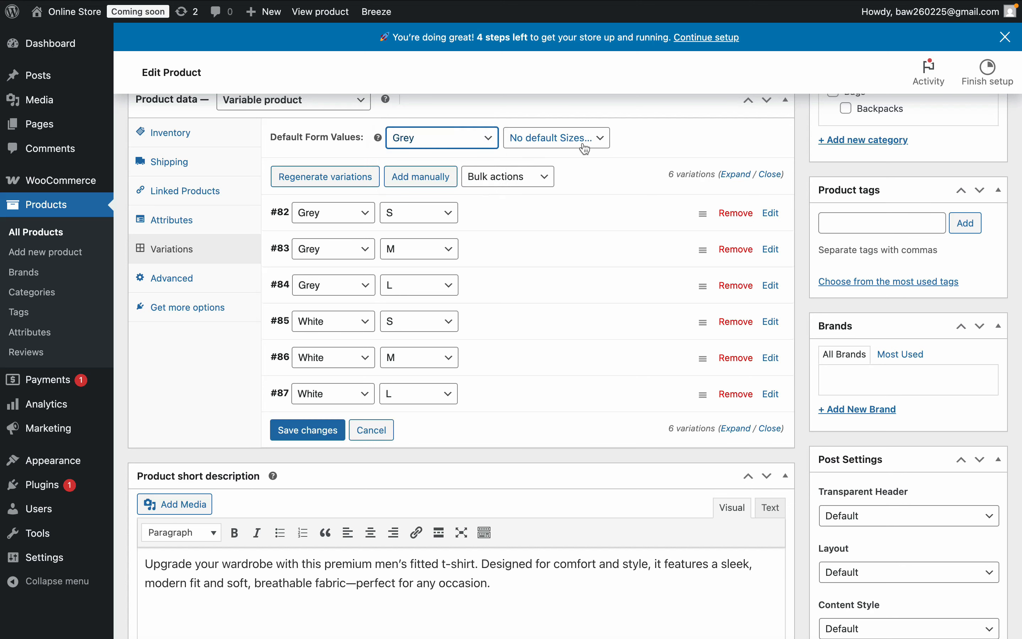
pyautogui.click(568, 139)
pyautogui.click(553, 189)
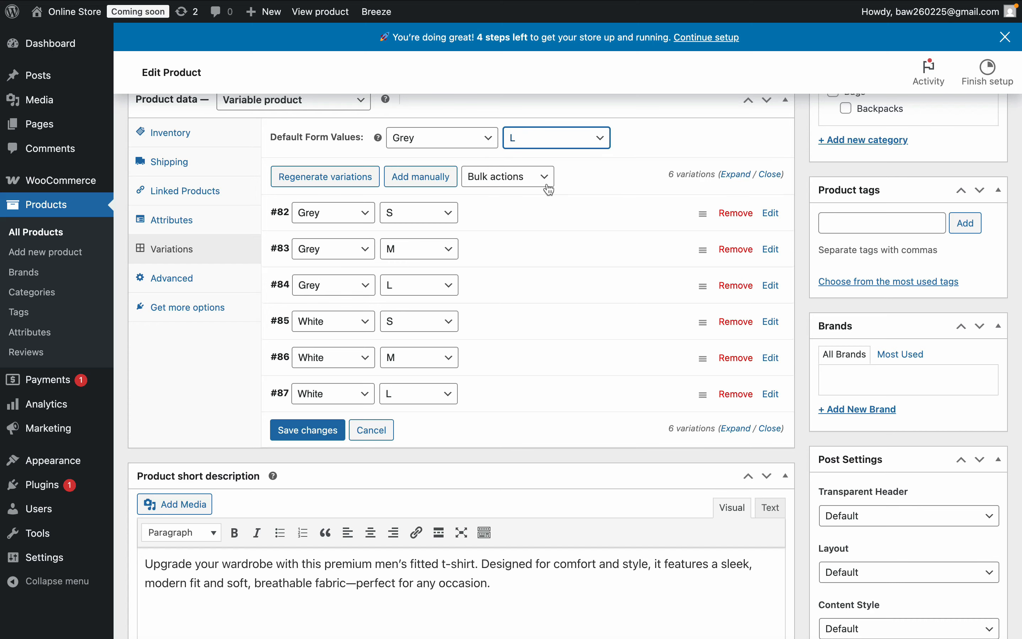
# - Save the variation changes and set the grey T-shirt photo from the media library as the product image
pyautogui.click(317, 430)
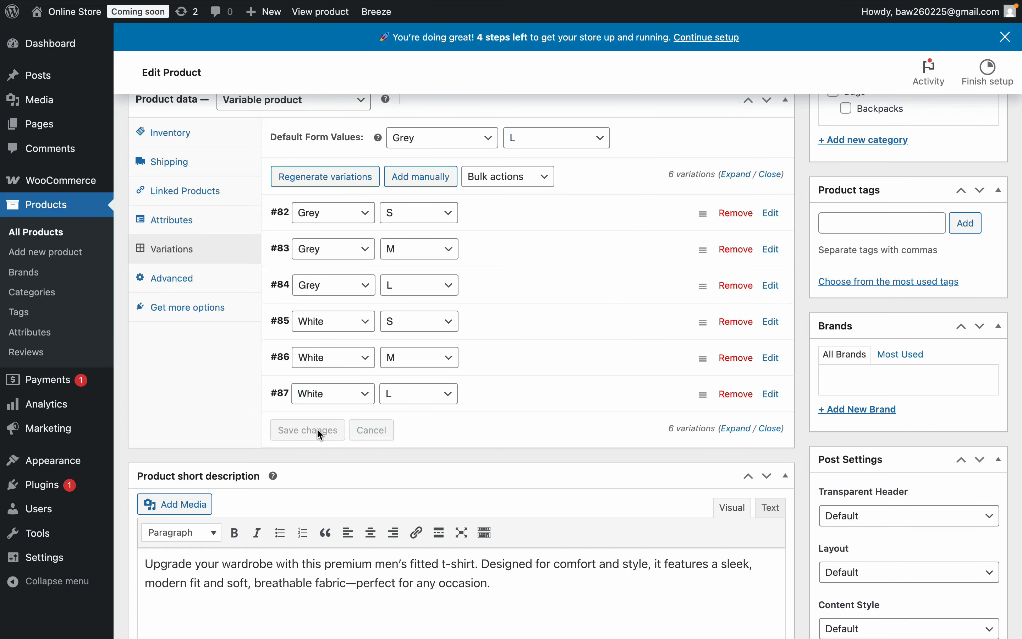
pyautogui.scroll(8, 618, 279)
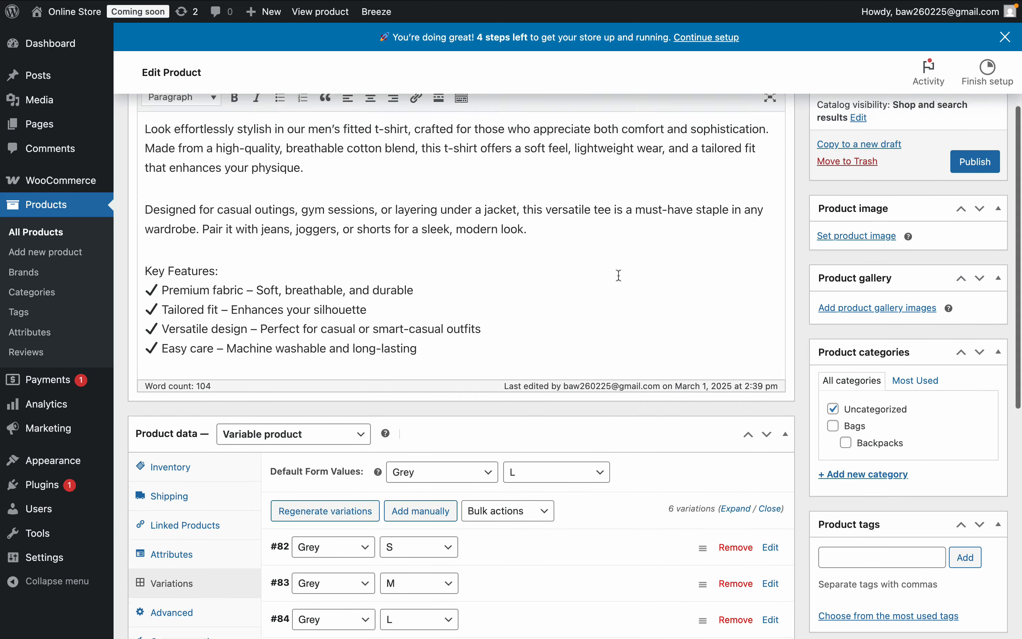
pyautogui.scroll(2, 620, 276)
pyautogui.click(864, 316)
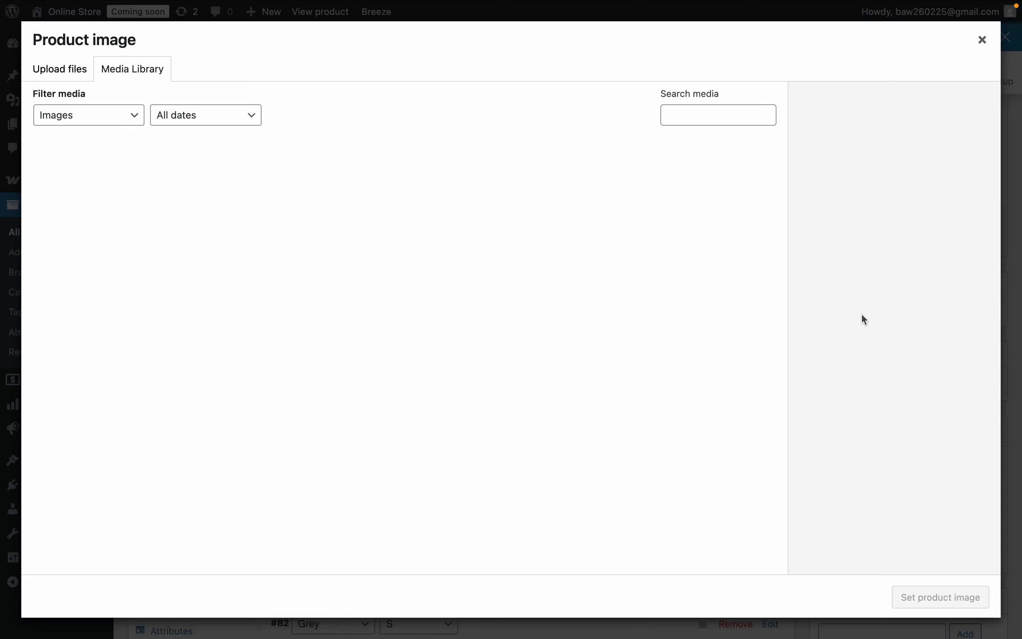
pyautogui.click(98, 199)
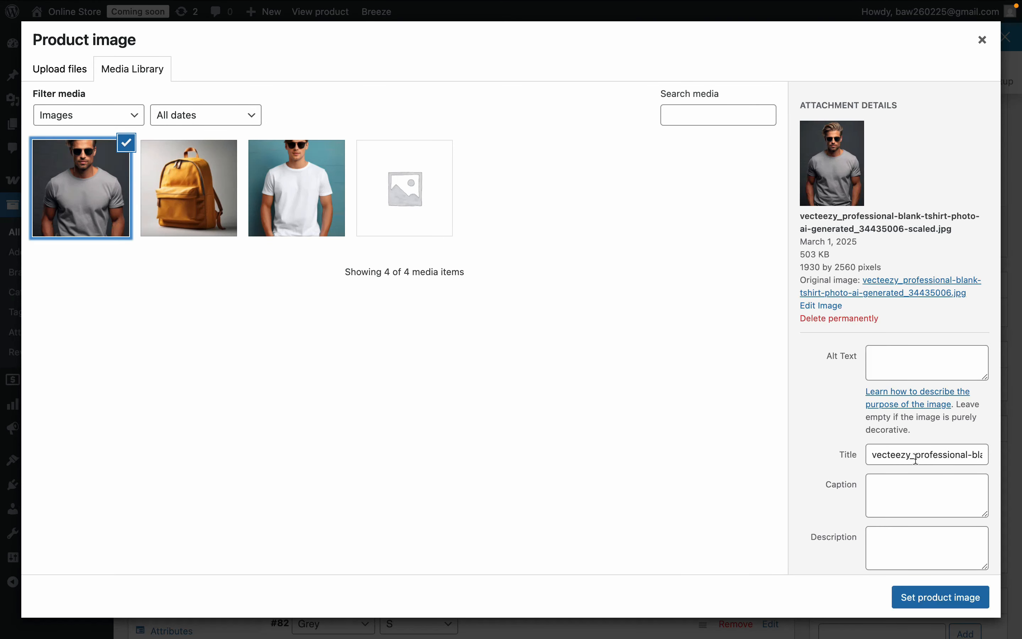
pyautogui.click(927, 598)
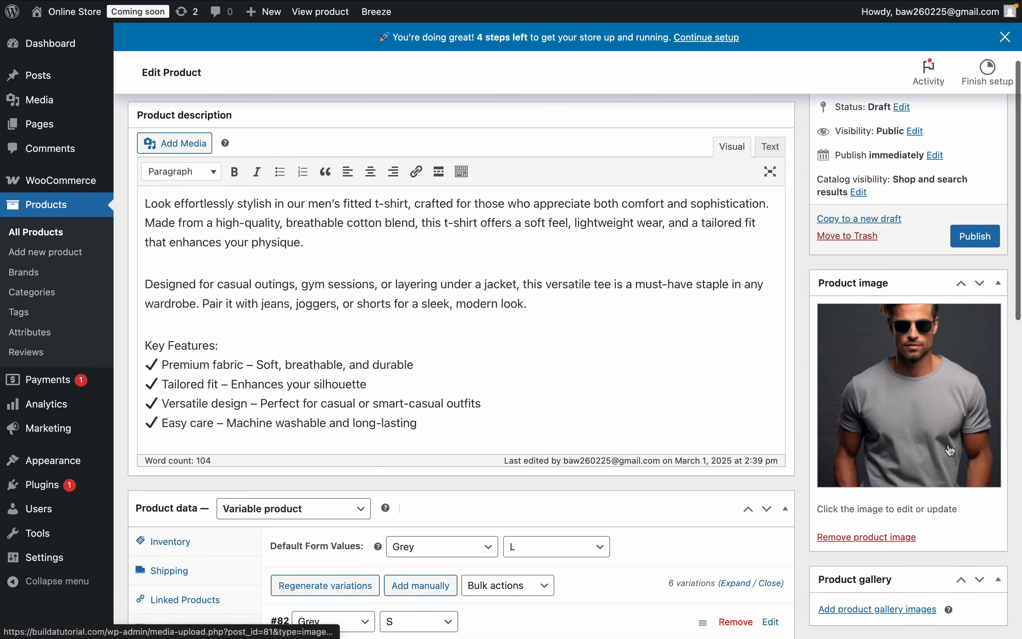
# - Add the white T-shirt photo from the media library to the product gallery
pyautogui.scroll(-4, 950, 450)
pyautogui.click(889, 449)
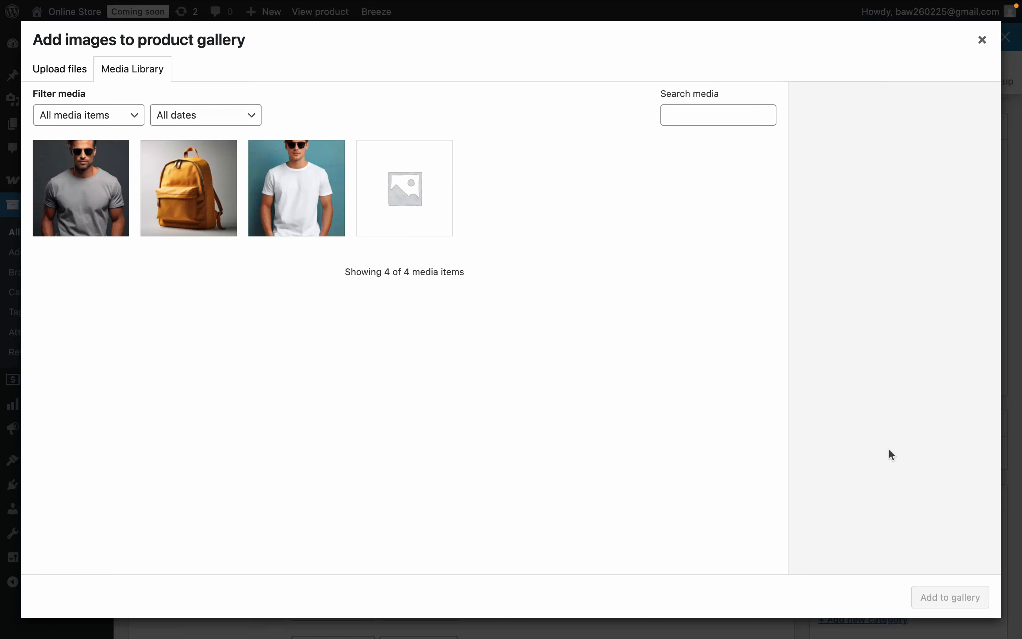
pyautogui.click(309, 195)
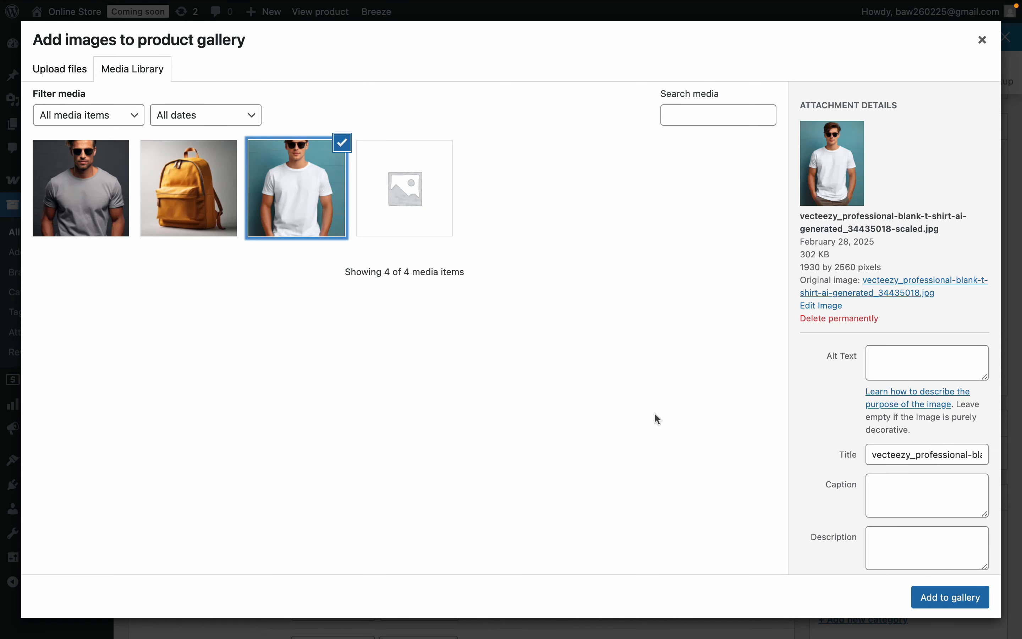
pyautogui.click(959, 602)
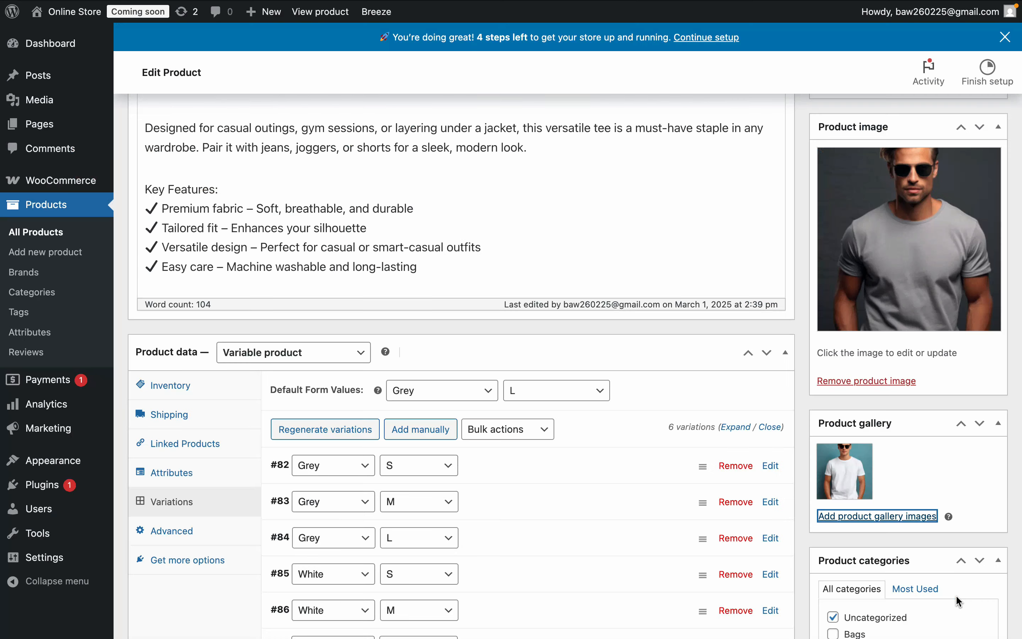
# - Create a new product category named T-Shirts without a parent category
pyautogui.scroll(-6, 942, 528)
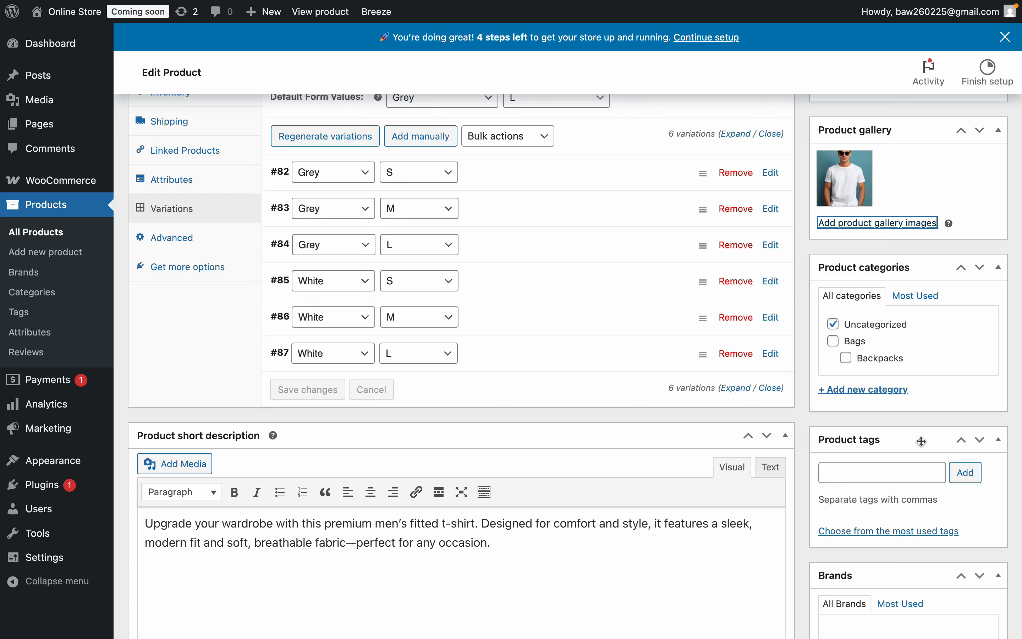
pyautogui.click(863, 391)
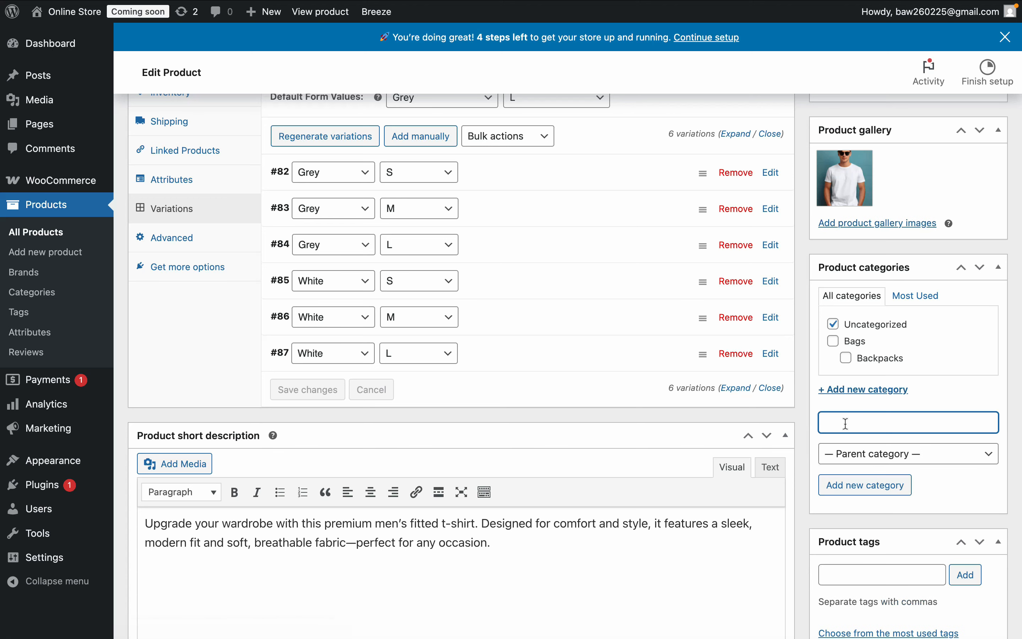
pyautogui.write('T-Shirts')
pyautogui.click(910, 461)
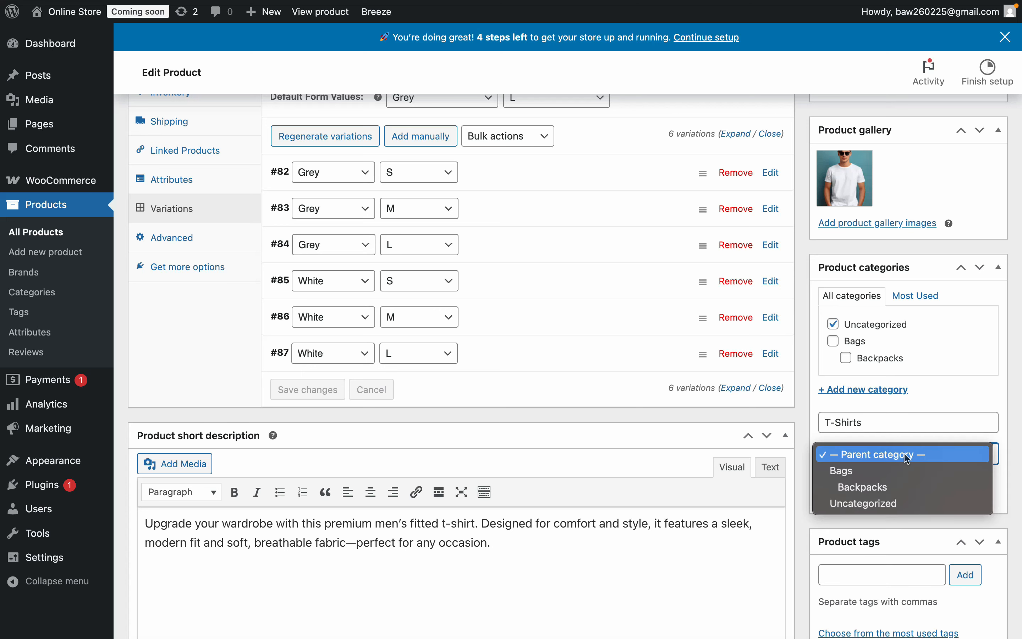
pyautogui.click(911, 459)
pyautogui.click(866, 486)
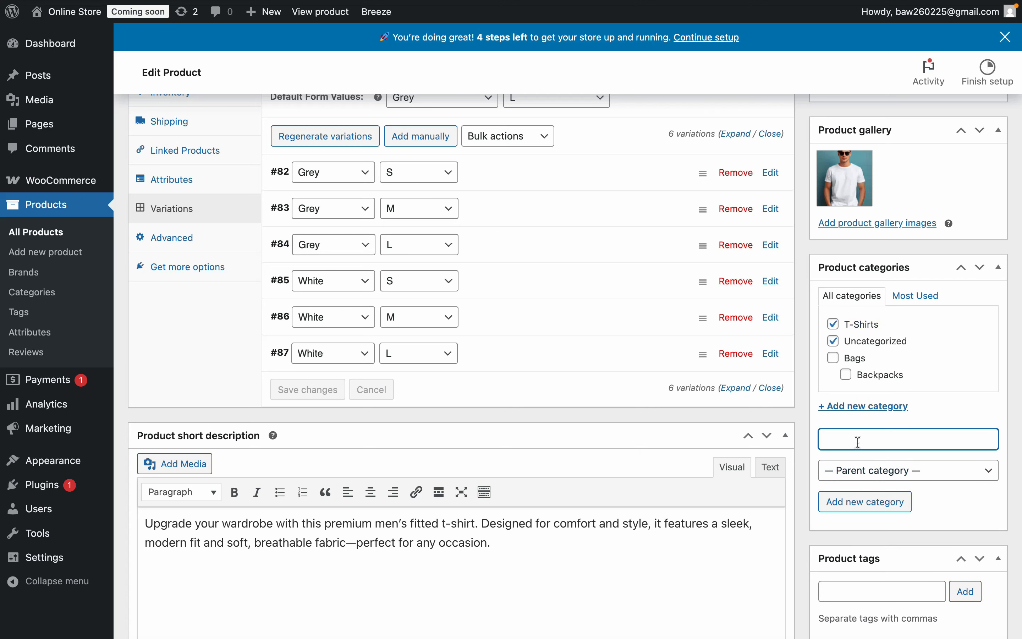
# - Create a Short Sleeve product category with T-Shirts as its parent category
pyautogui.write('Short Sleeve')
pyautogui.click(922, 473)
pyautogui.click(885, 524)
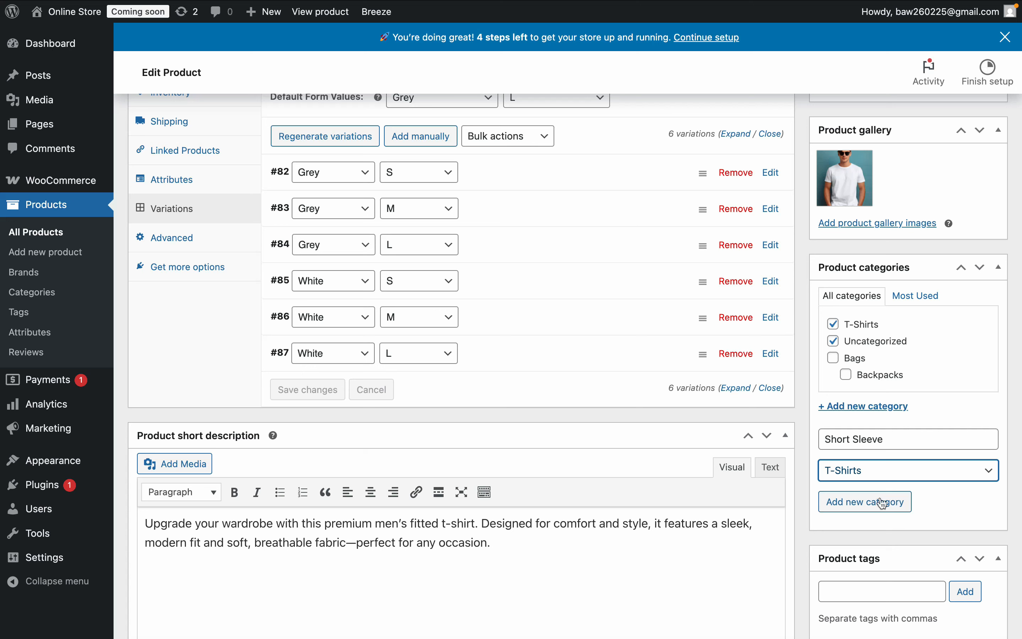
pyautogui.click(874, 504)
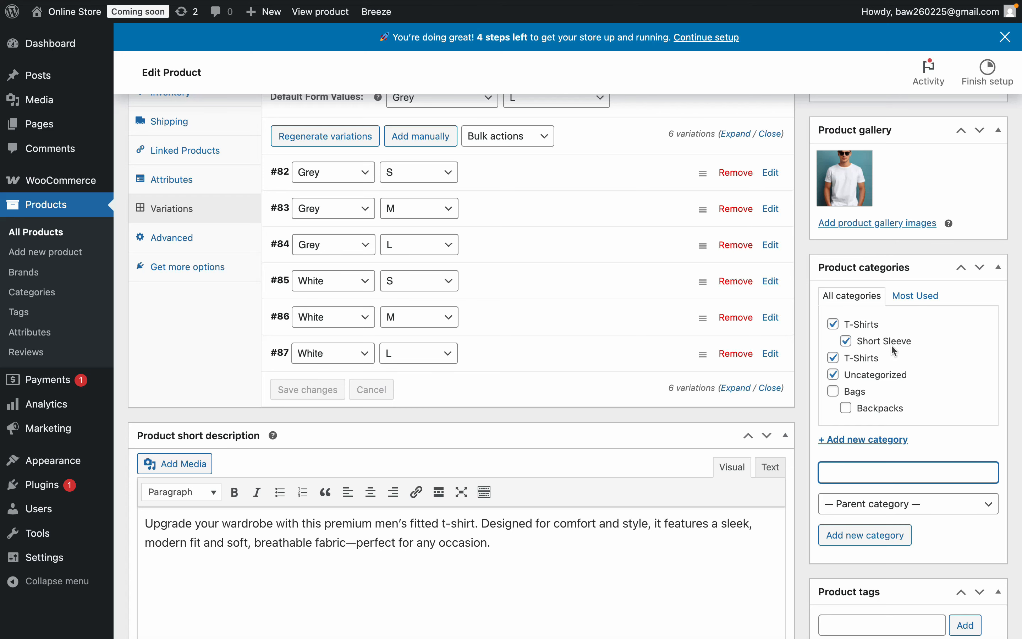
# - Add the product tags Grey and Cotton
pyautogui.scroll(-7, 876, 451)
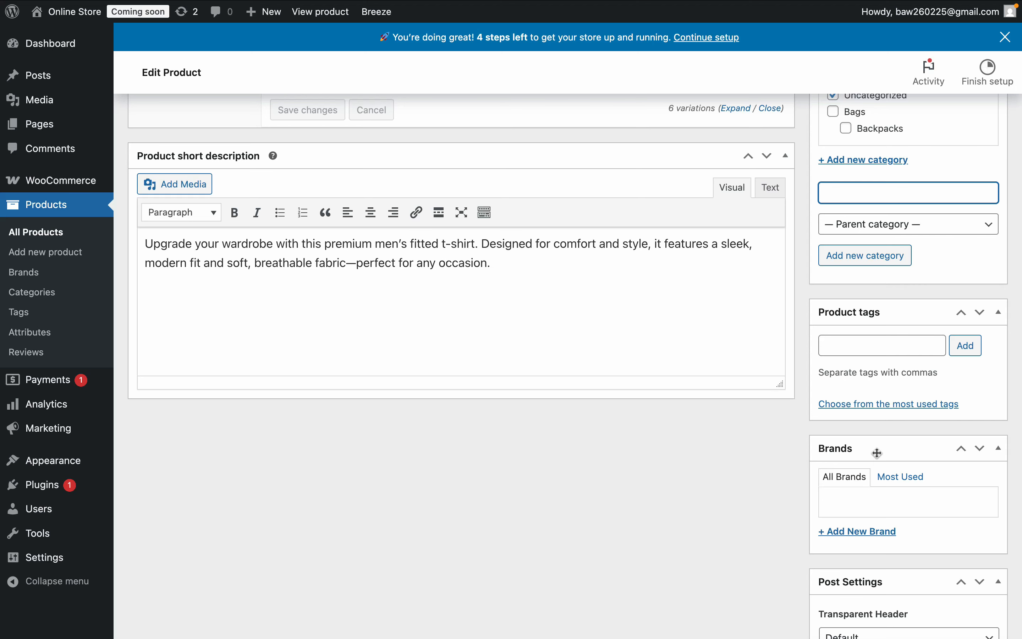
pyautogui.scroll(-1, 877, 452)
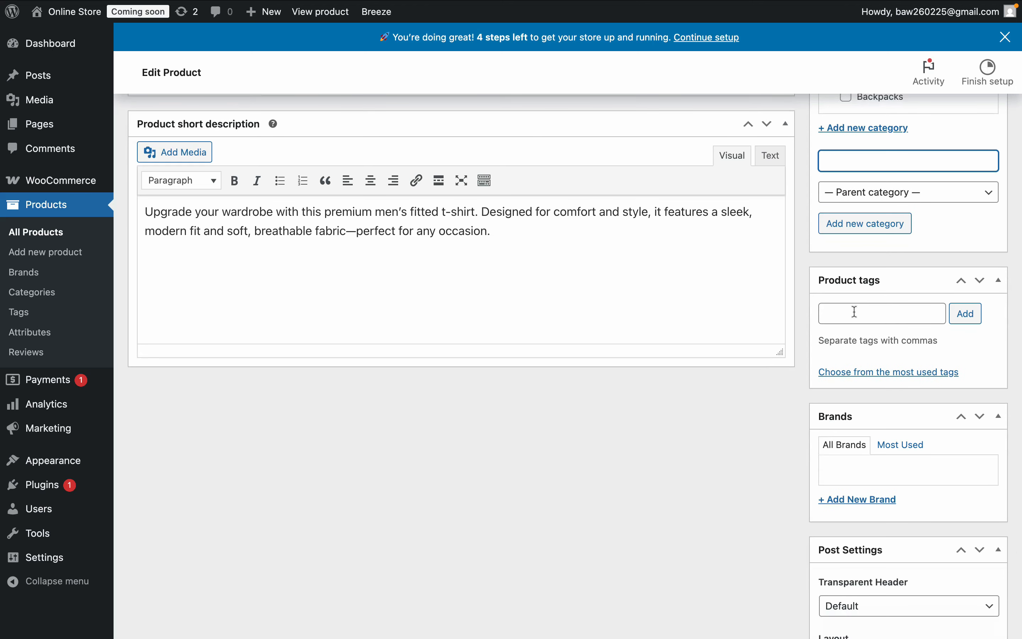
pyautogui.click(840, 311)
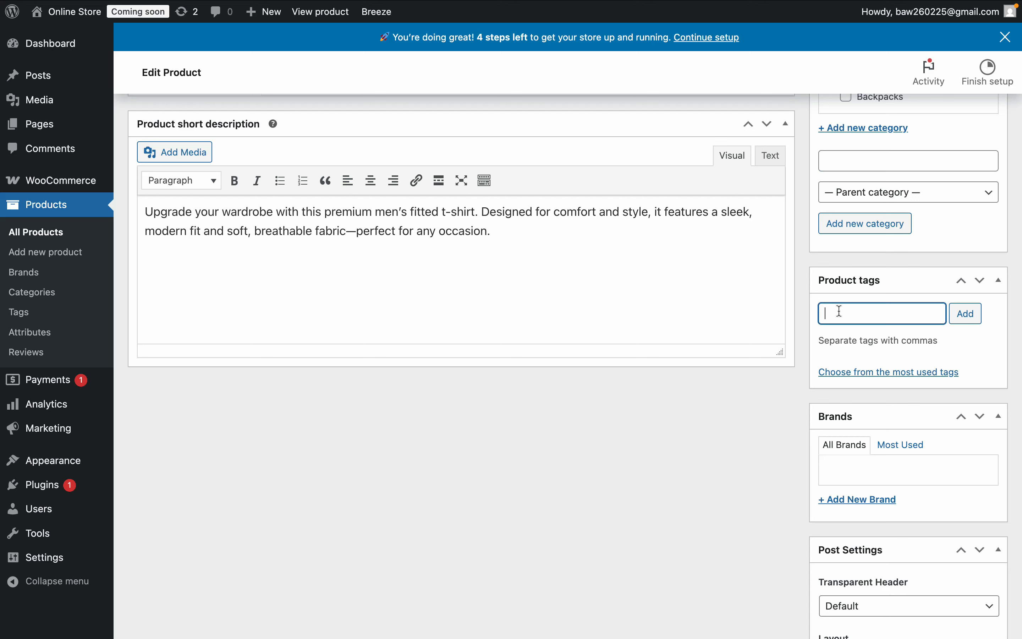
pyautogui.write('Grey')
pyautogui.click(978, 323)
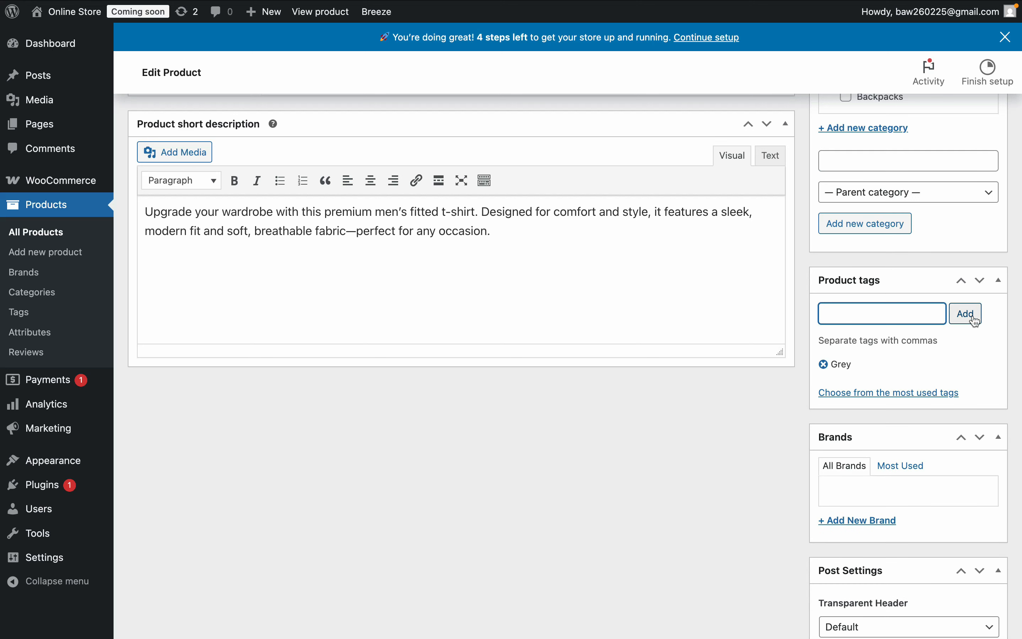
pyautogui.write('Cotton')
pyautogui.click(968, 313)
# - Publish the T-Shirt product
pyautogui.scroll(20, 666, 425)
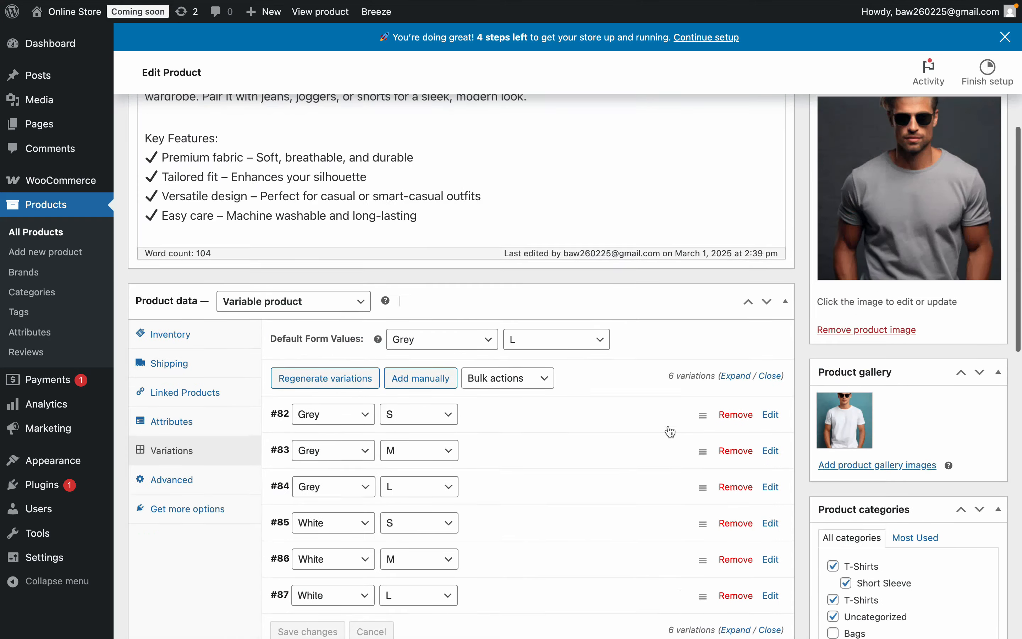
pyautogui.scroll(-1, 669, 426)
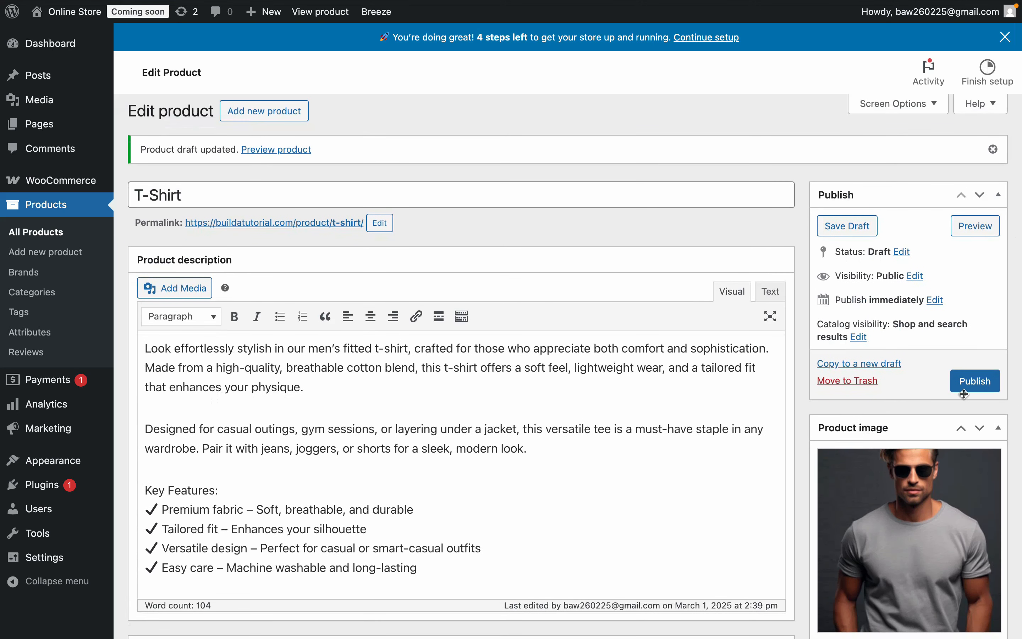
pyautogui.click(982, 386)
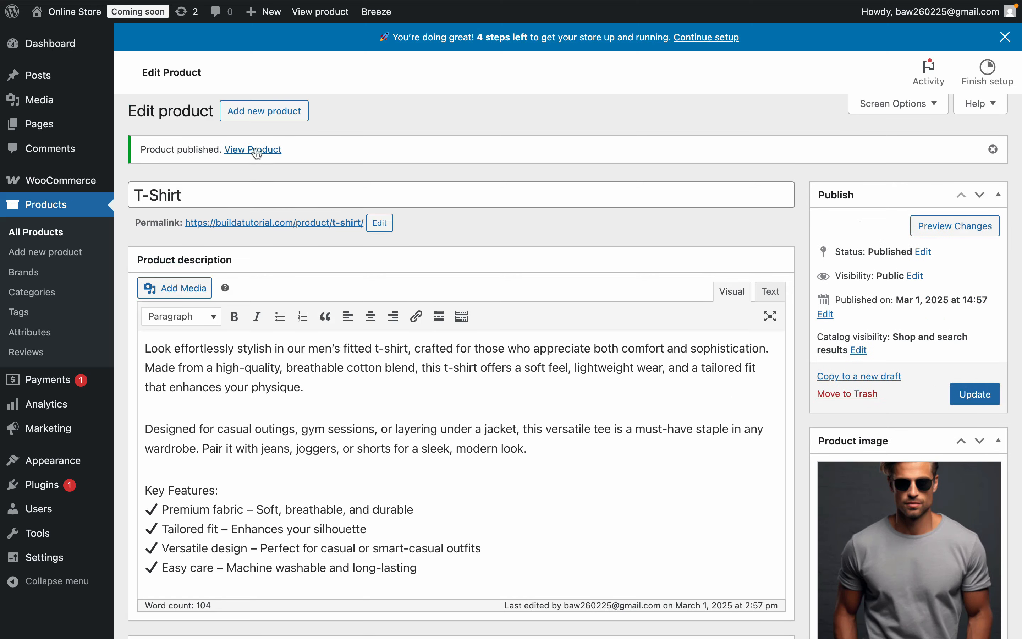
# - View the published product in the store and switch its Colour to White and back to Grey to check the images
pyautogui.click(260, 152)
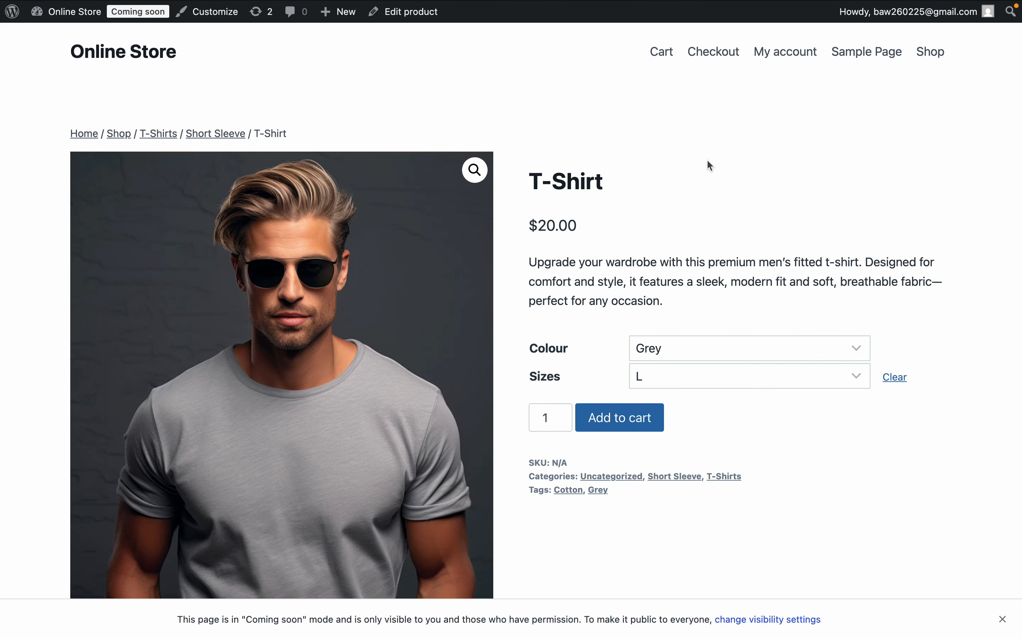
pyautogui.click(709, 357)
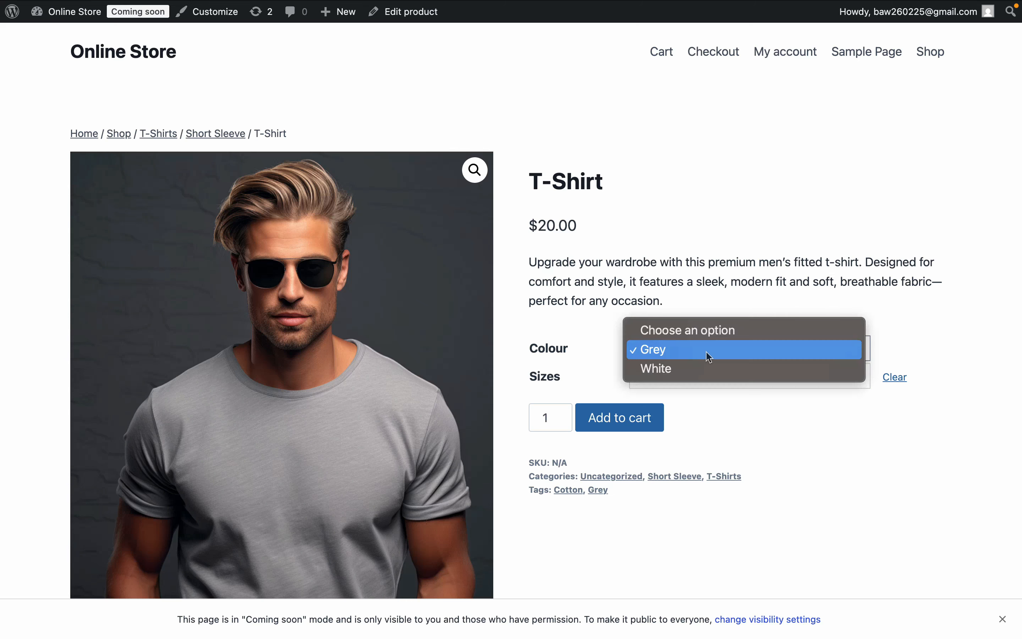
pyautogui.click(695, 369)
pyautogui.click(690, 352)
pyautogui.click(685, 332)
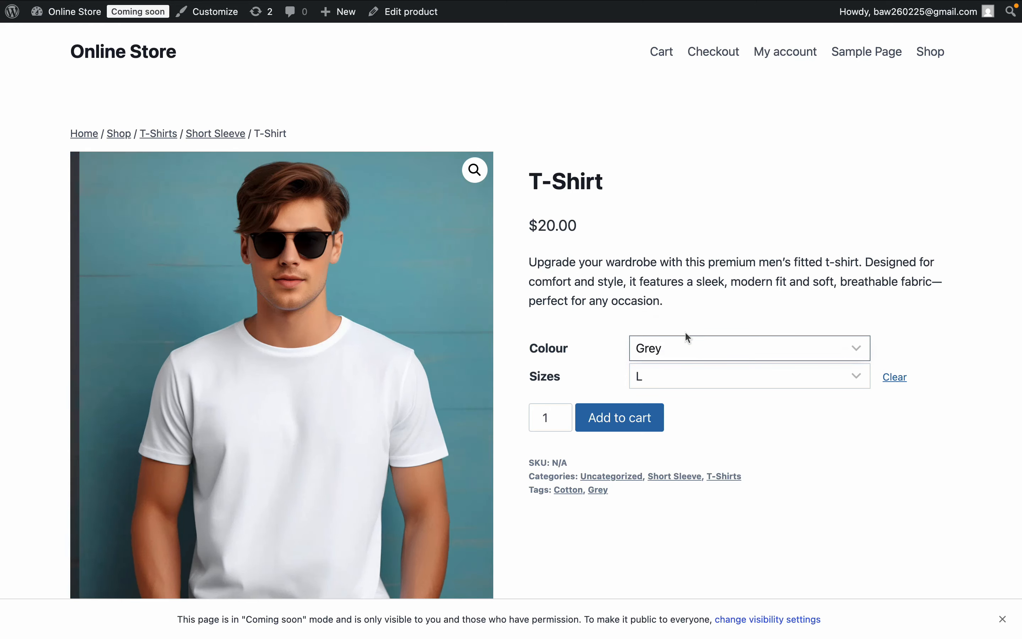
# - Try the other Sizes options on the product page, ending with S
pyautogui.click(669, 372)
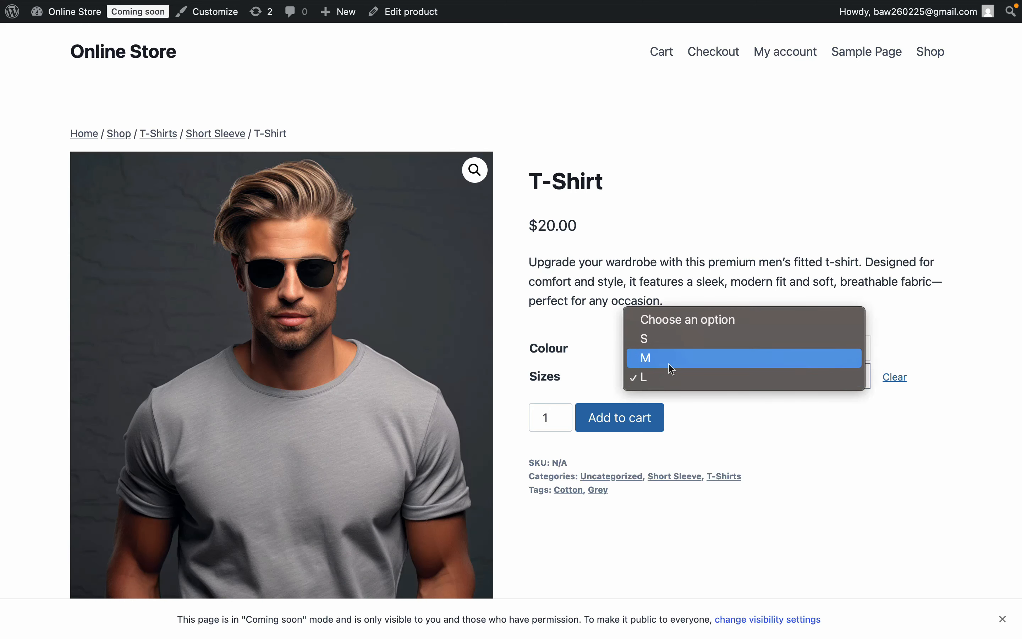
pyautogui.click(671, 359)
pyautogui.click(672, 375)
pyautogui.click(670, 358)
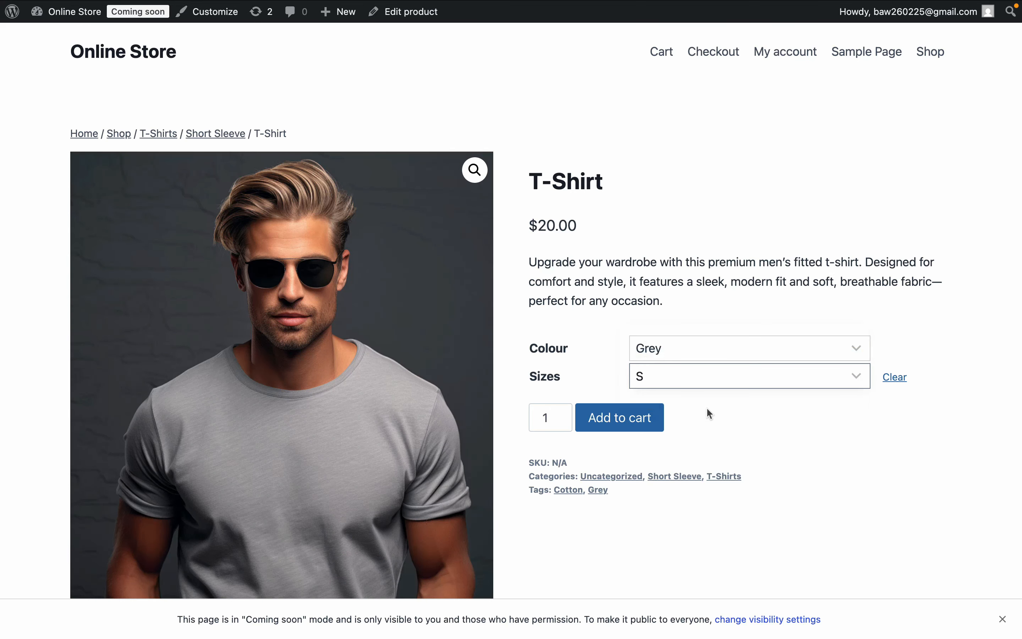